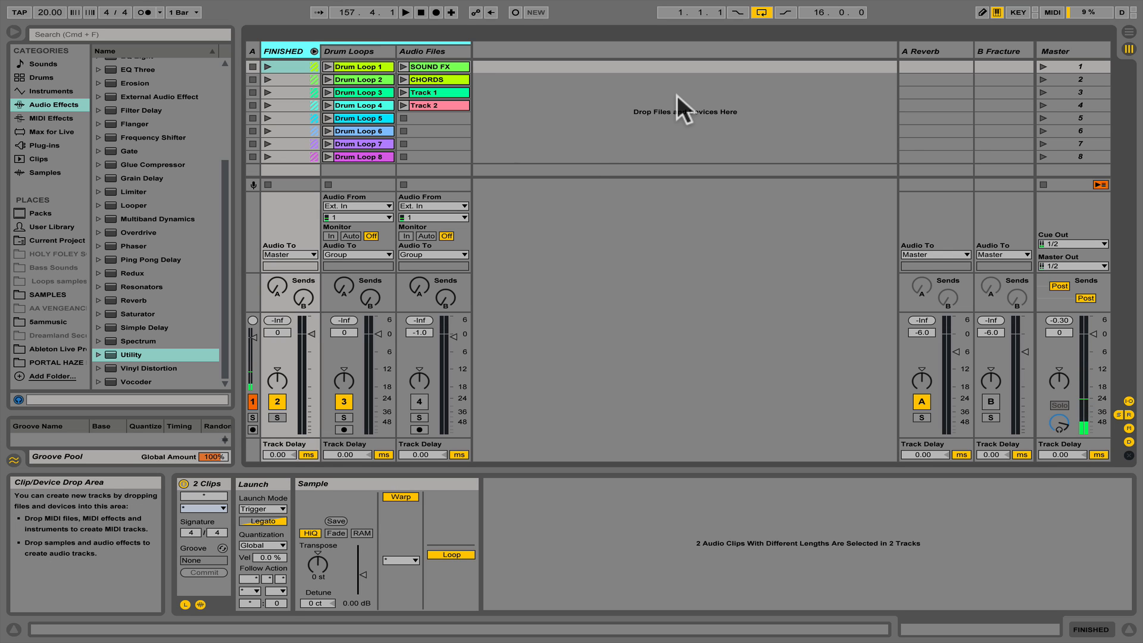
- Set the Audio Files track volume to 0 dB, and raise the tempo to 160 BPM while playing scene 1
click(1071, 68)
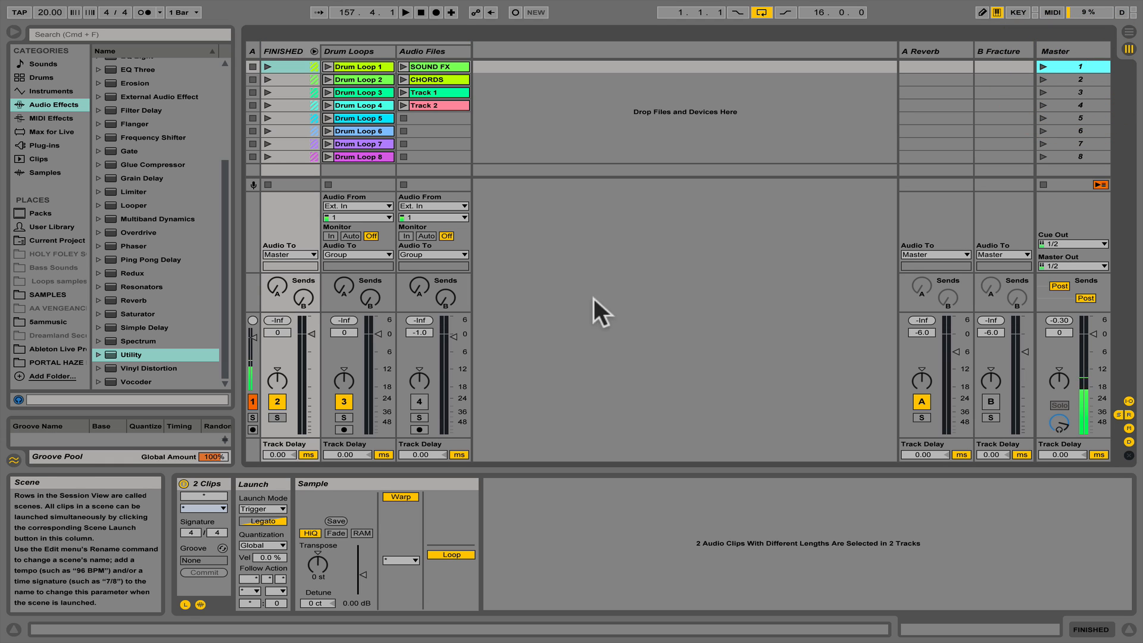
click(456, 337)
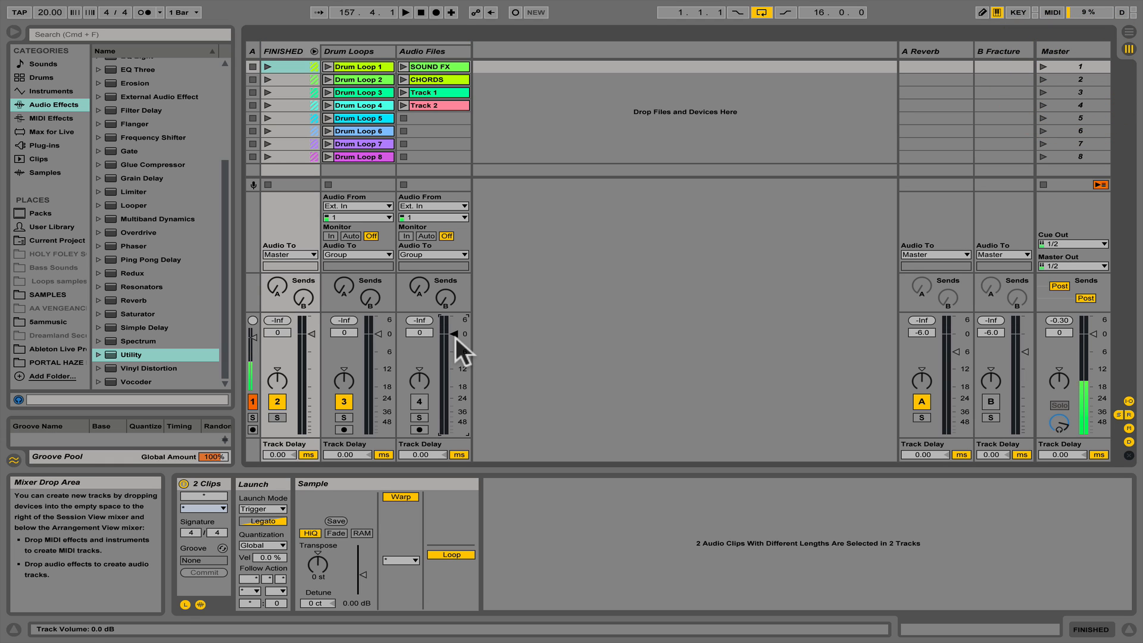
click(1043, 63)
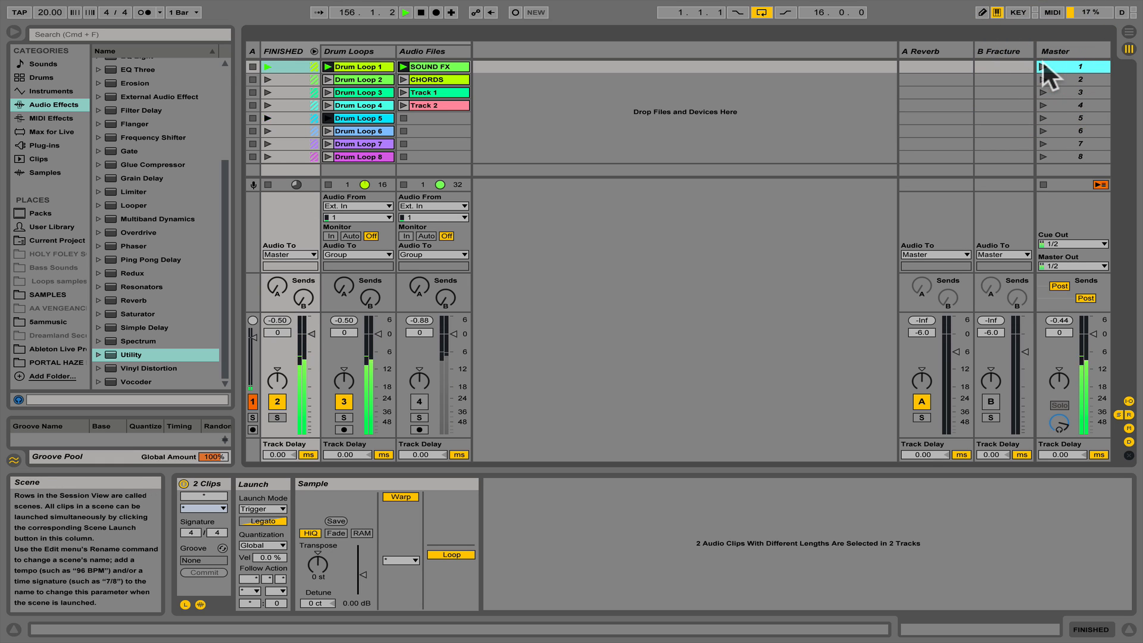
mouse_move(55, 13)
mouse_down()
mouse_move(54, 0)
mouse_move(44, 12)
mouse_up()
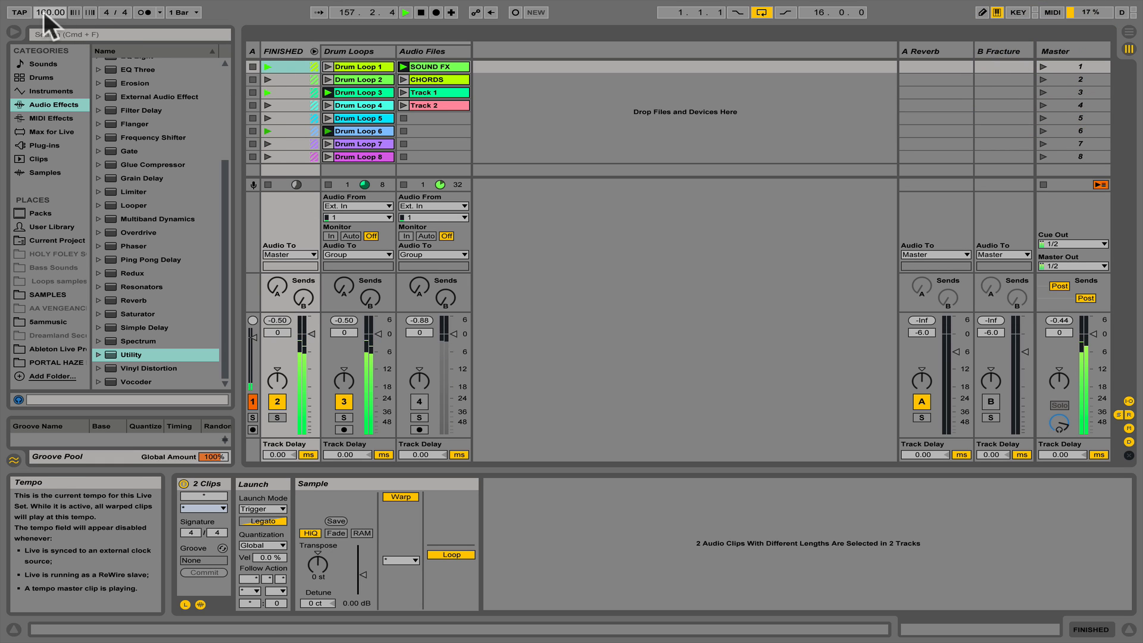
- Audition scenes 2, 3 and 4 one after another at the current tempo
click(1041, 78)
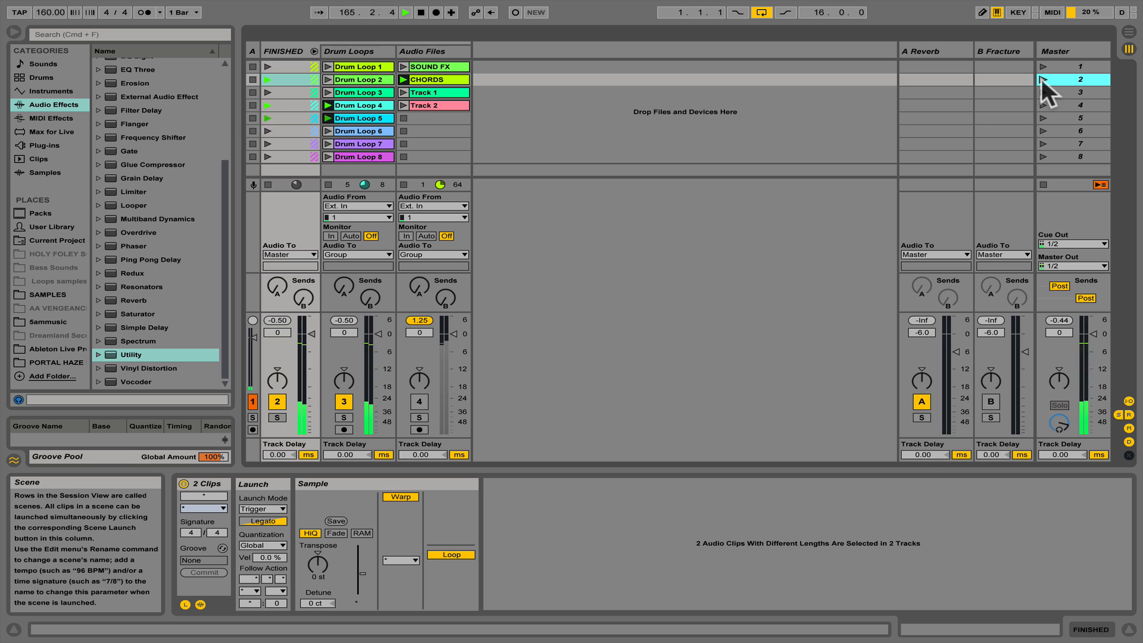
click(1043, 91)
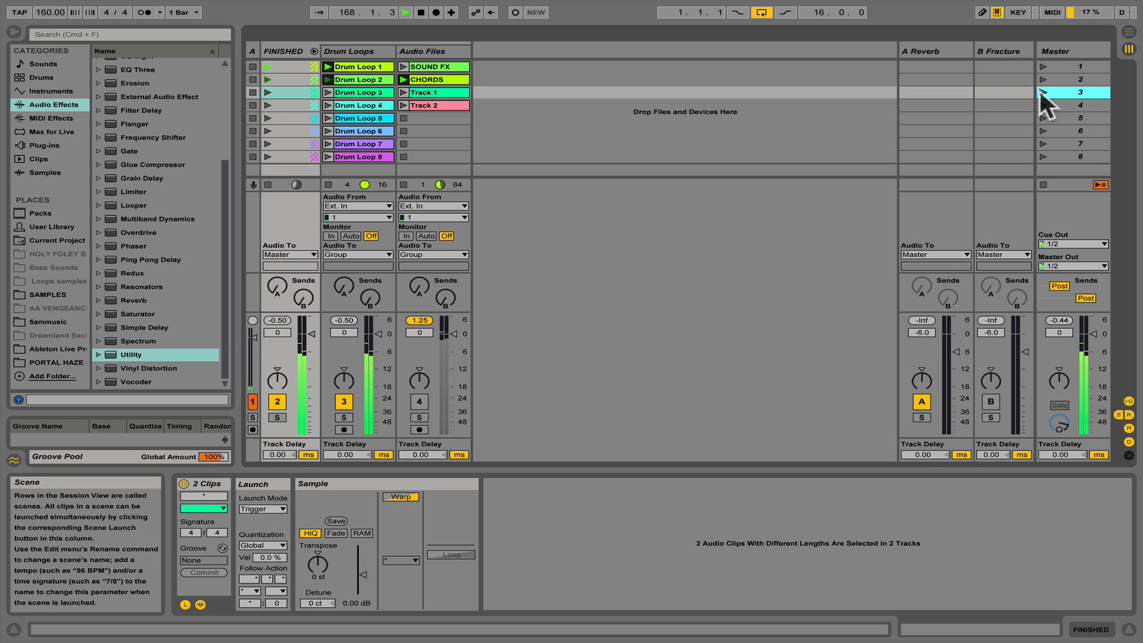
click(1040, 91)
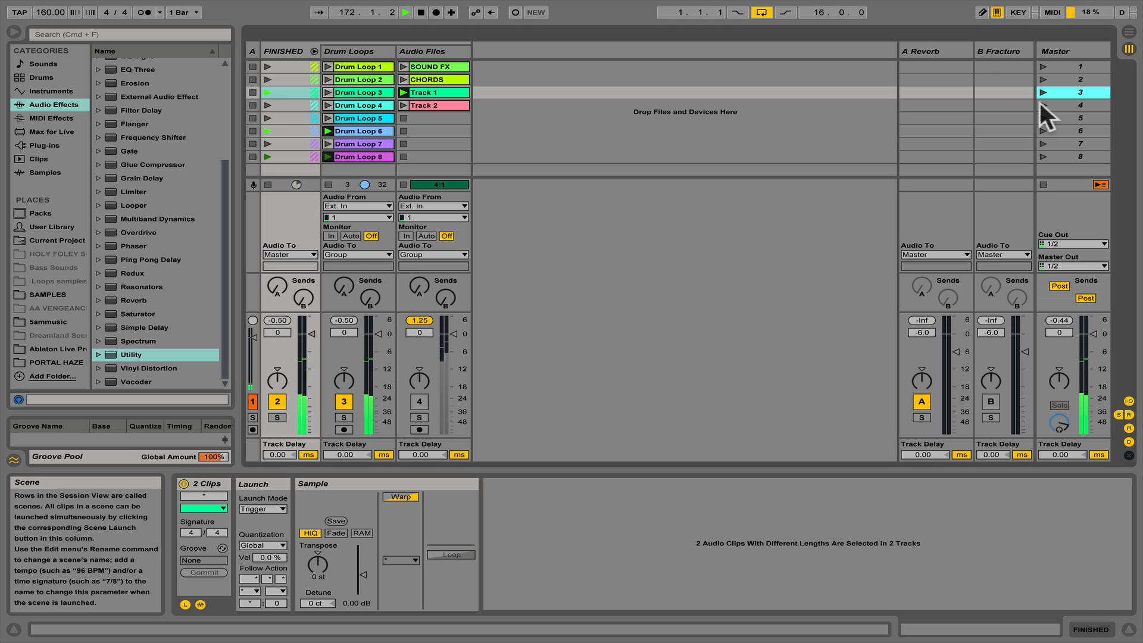
click(1039, 102)
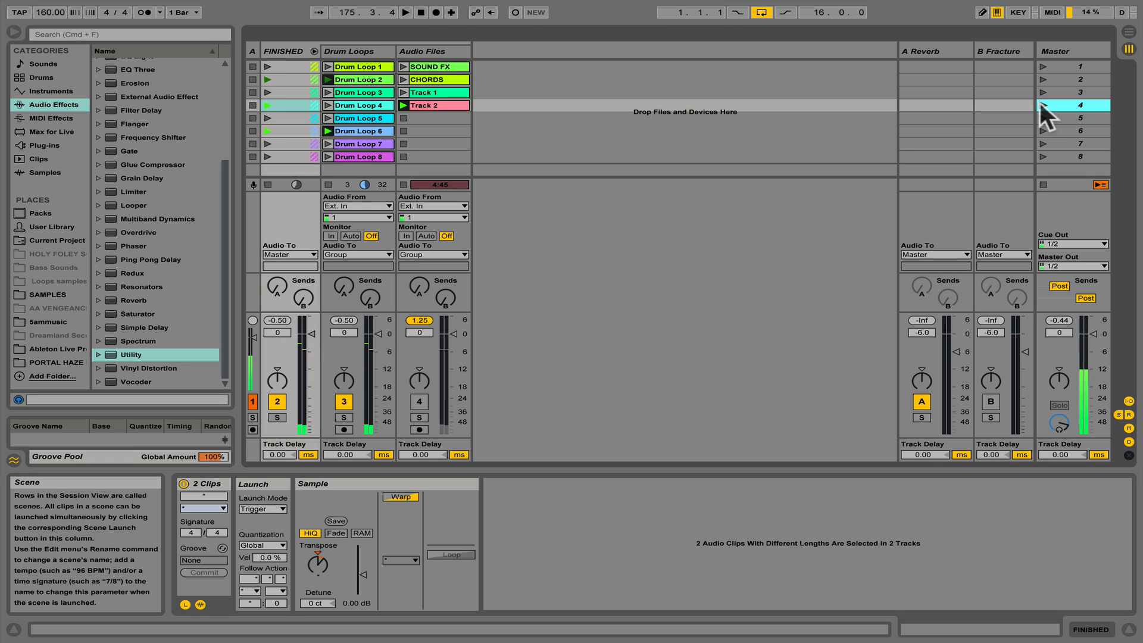
- Examine the SOUND FX, CHORDS and Track 1 clips on the Audio Files track
click(422, 67)
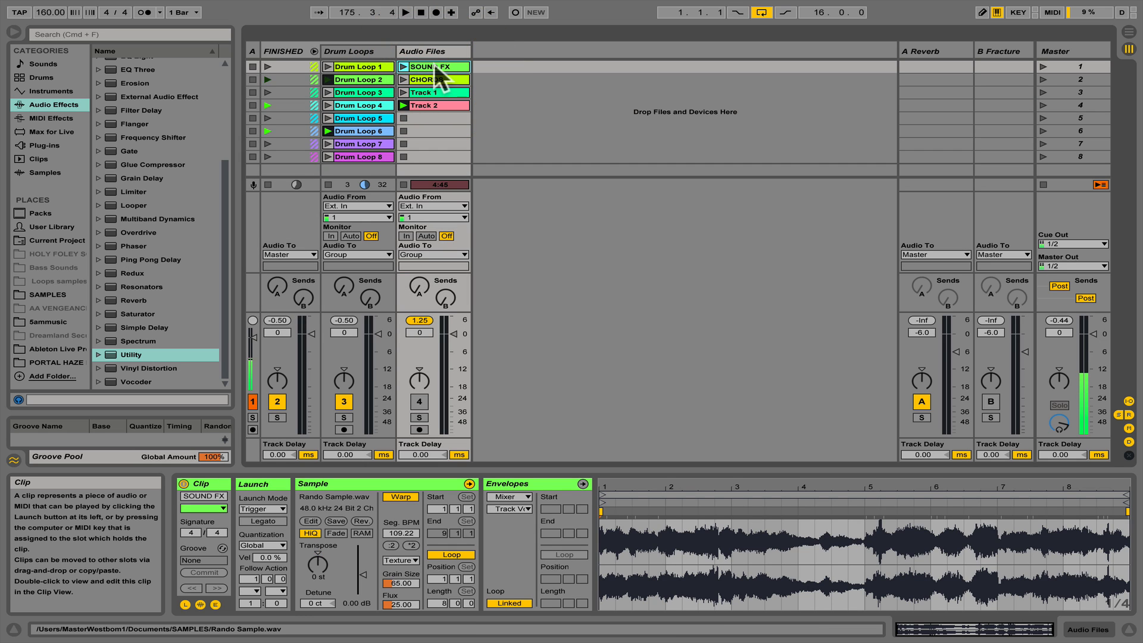
click(432, 76)
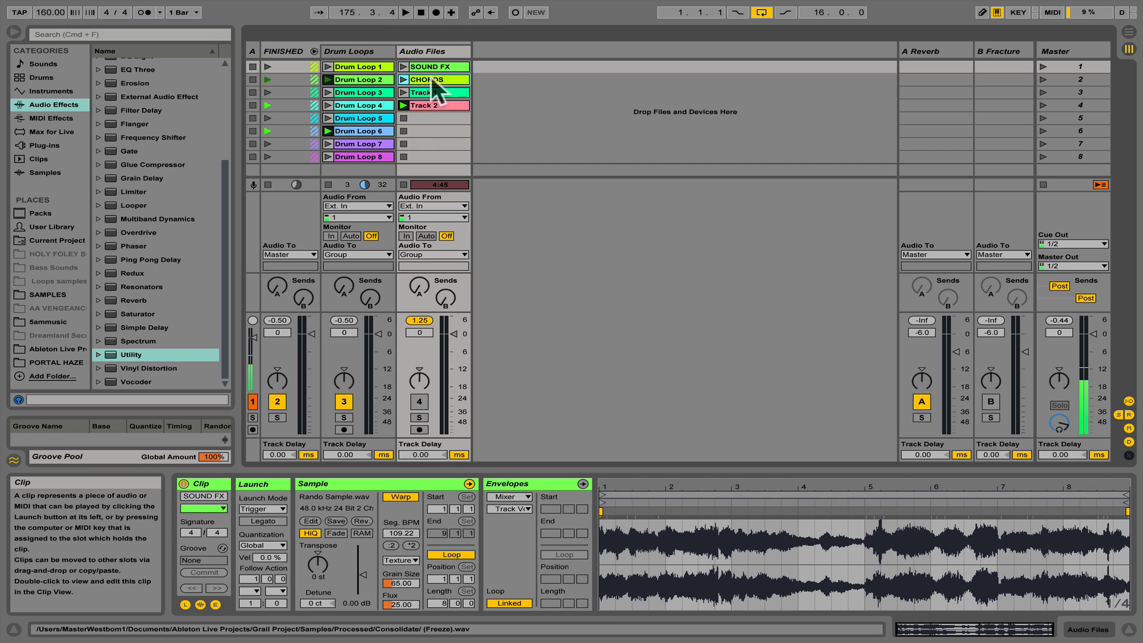
click(430, 93)
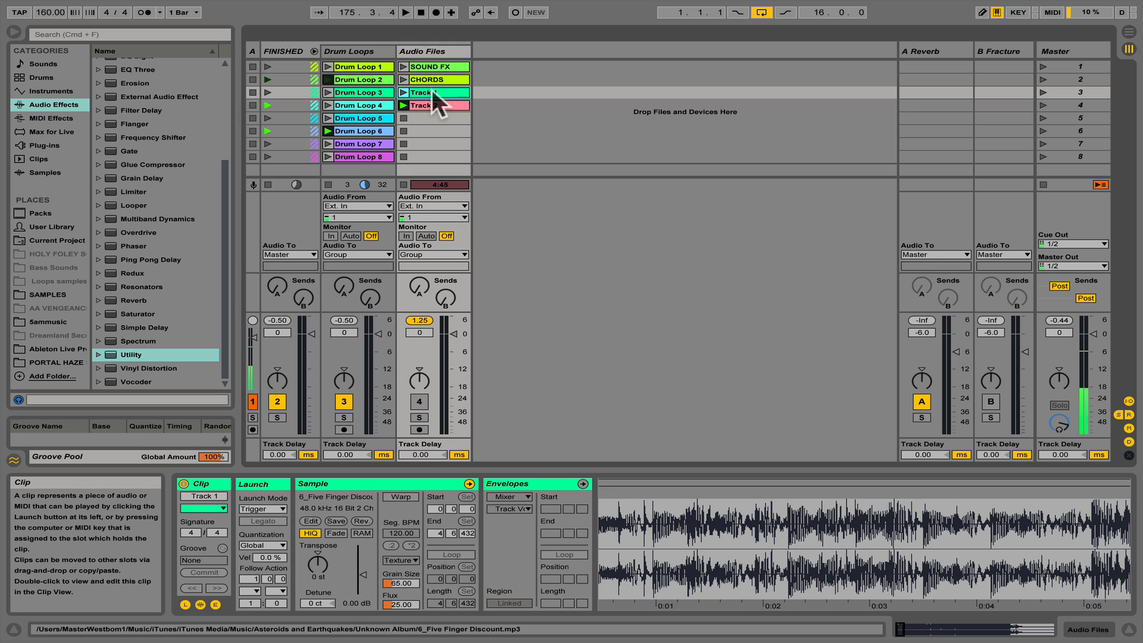
- Collapse the FINISHED group and deactivate its output
click(314, 51)
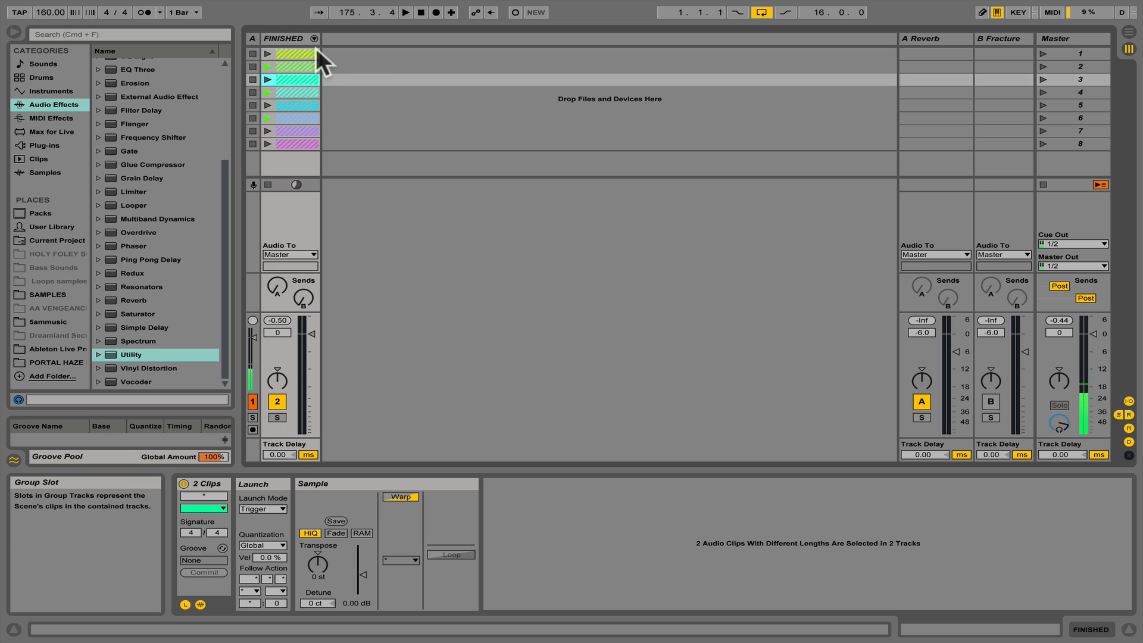
click(274, 400)
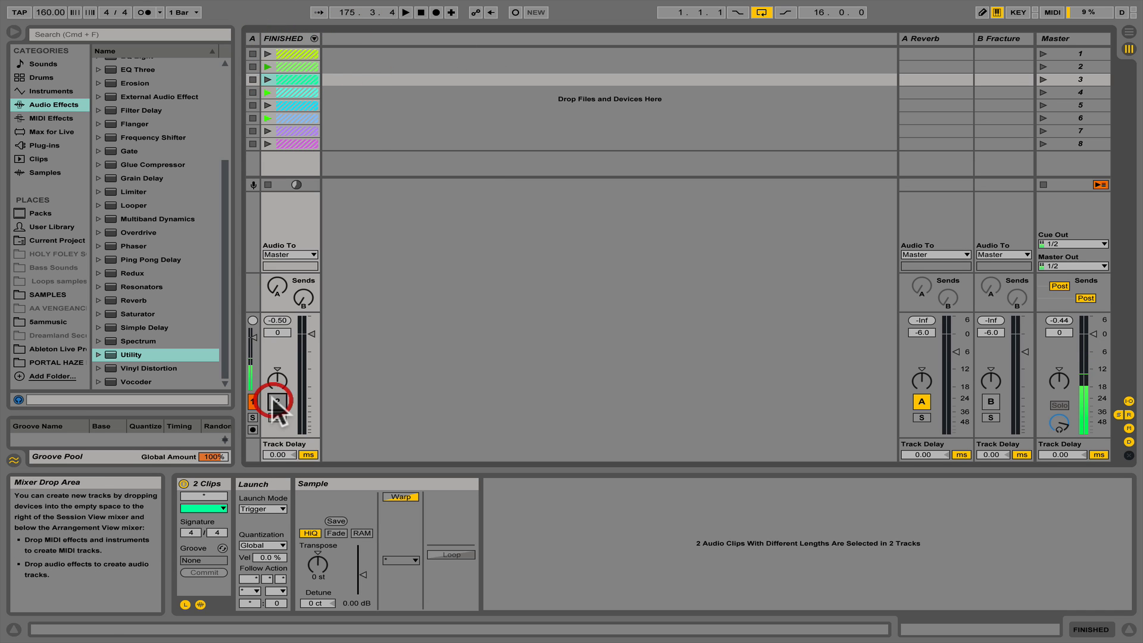
- Add two audio tracks after the FINISHED group and name them Drumloops and Audio Files
click(294, 39)
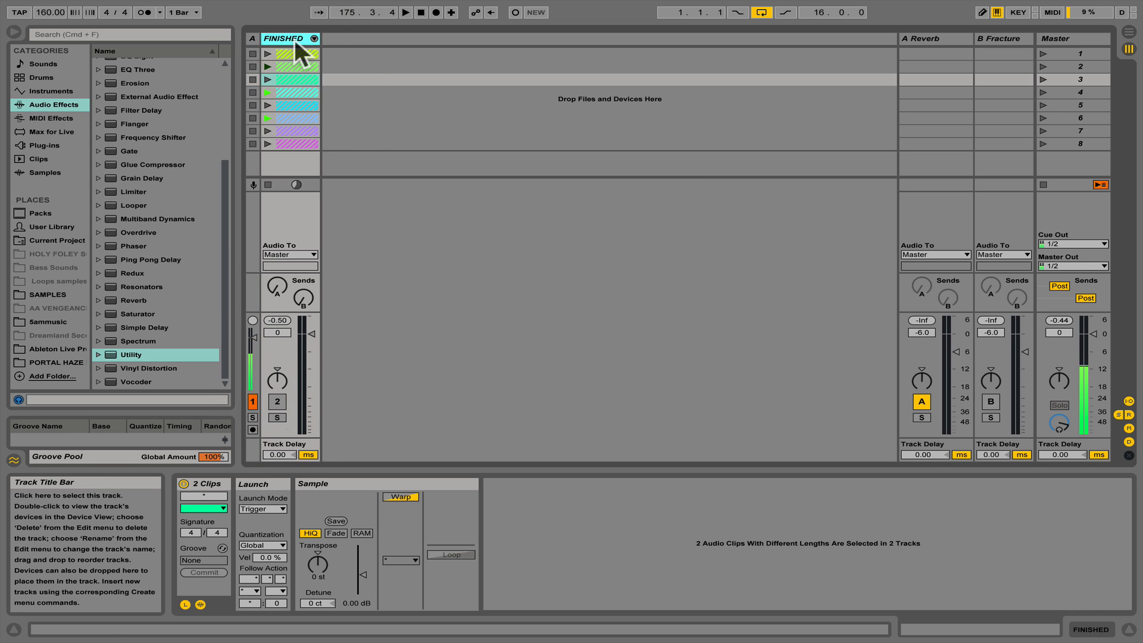
key(super+t)
key(super+t)
shift+click(332, 40)
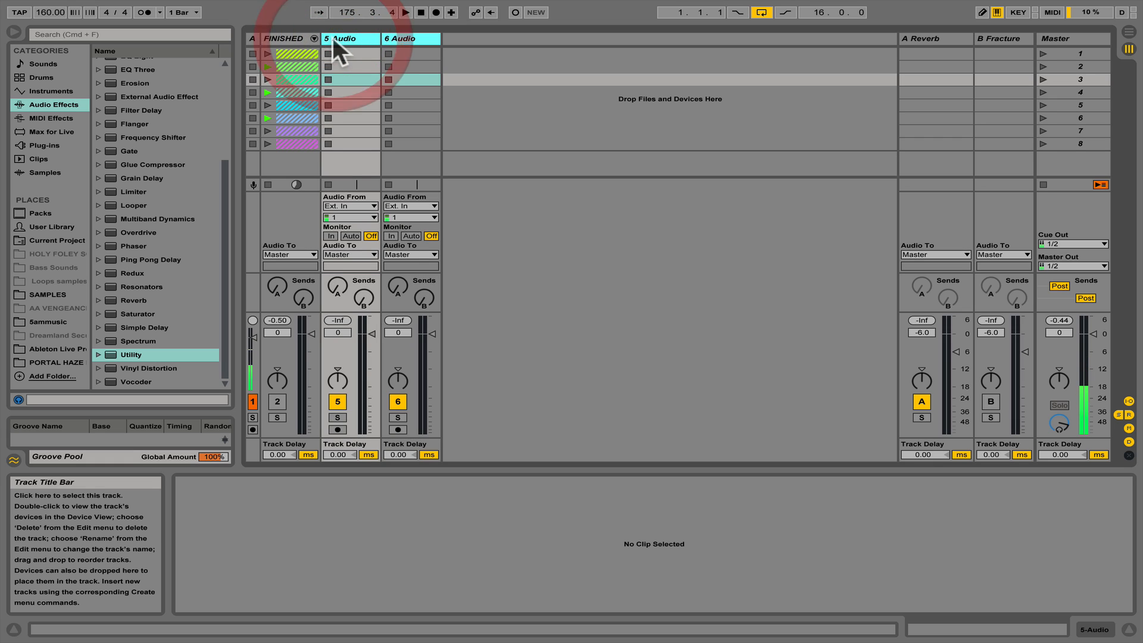
key(super+r)
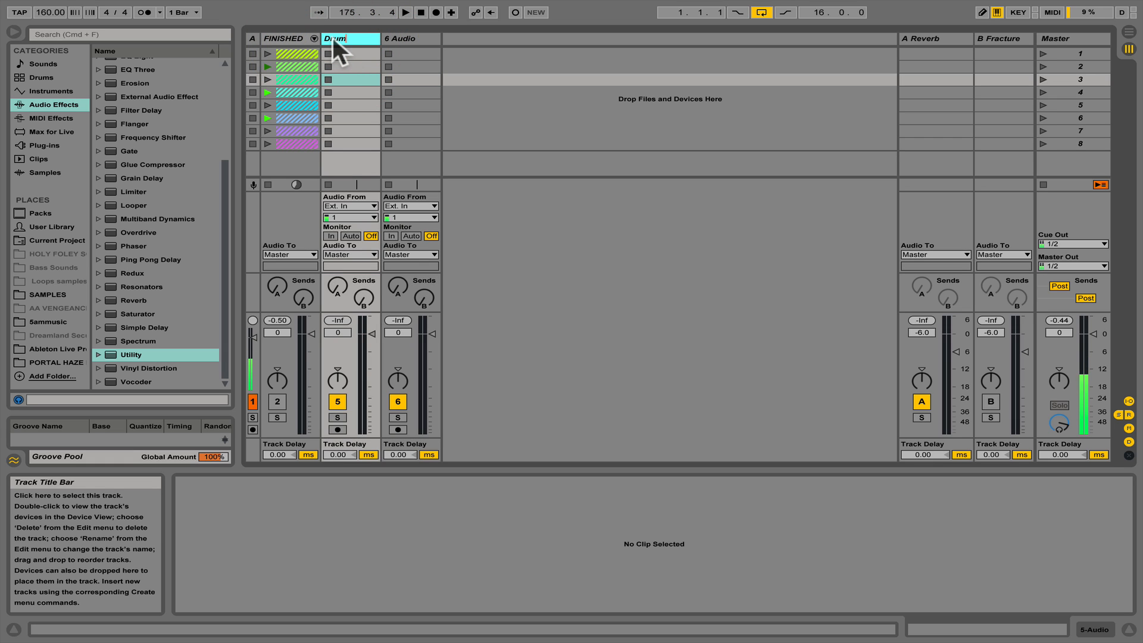
text(Drumloops)
key(Tab)
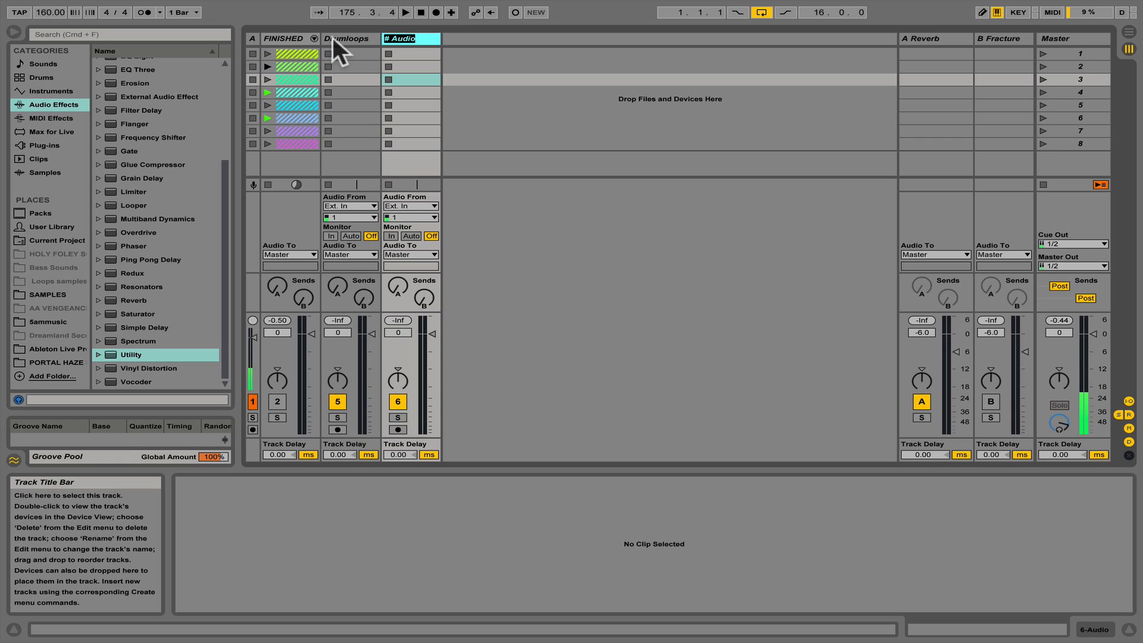
text(Audio Files)
key(Return)
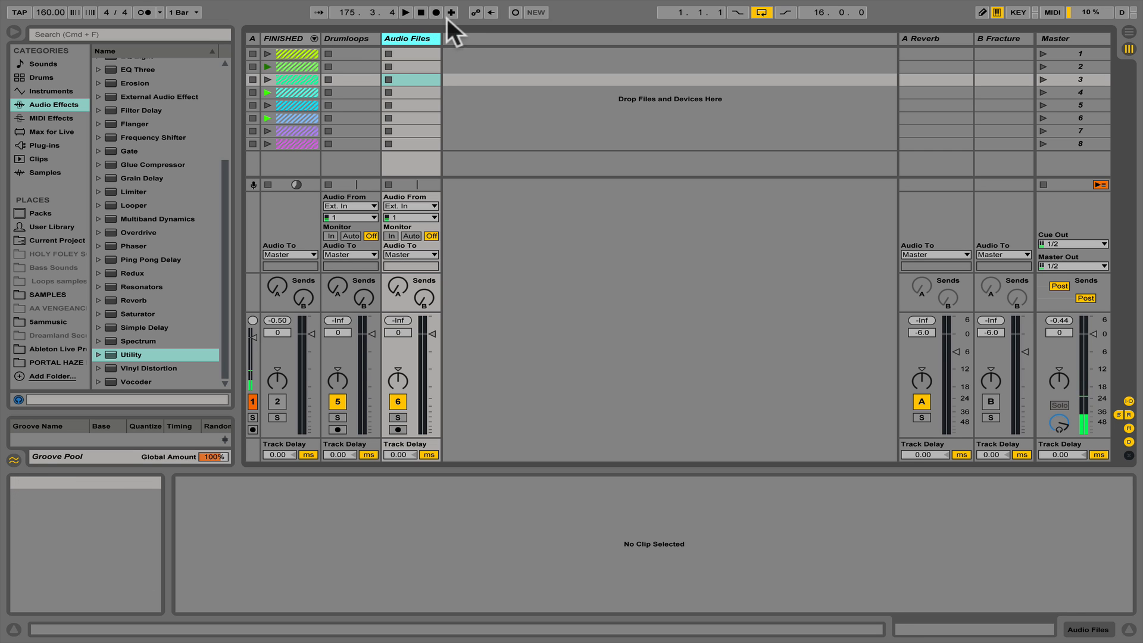
- Stop all clips and copy Drum Loop 1 through 8 from the FINISHED group to the Drumloops track, leaving the group collapsed
click(374, 38)
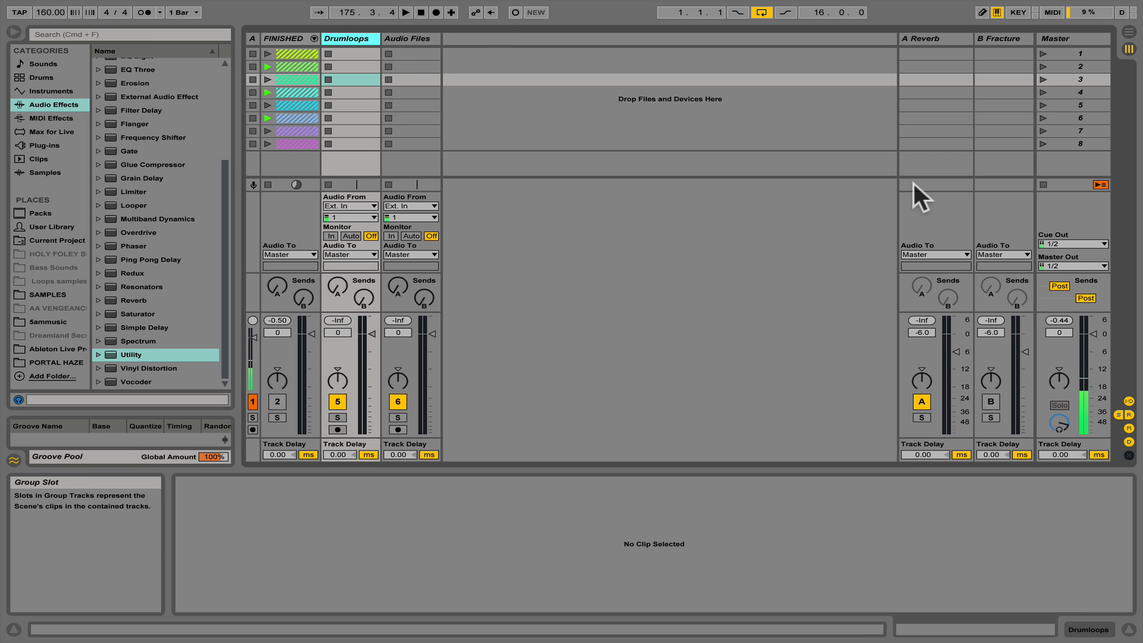
click(1042, 185)
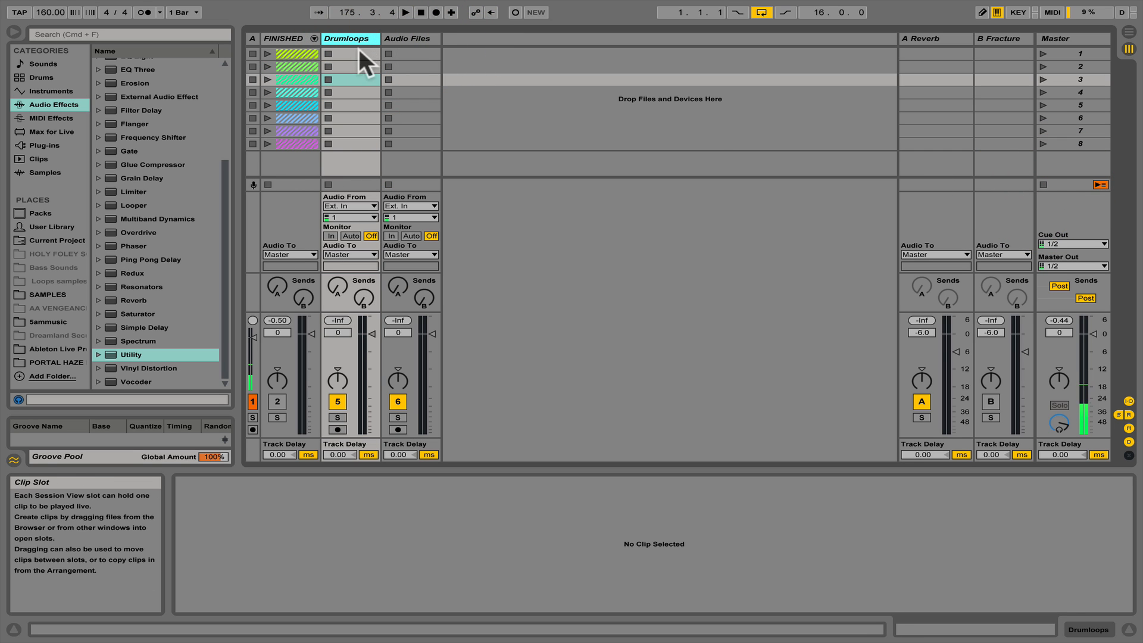
click(313, 37)
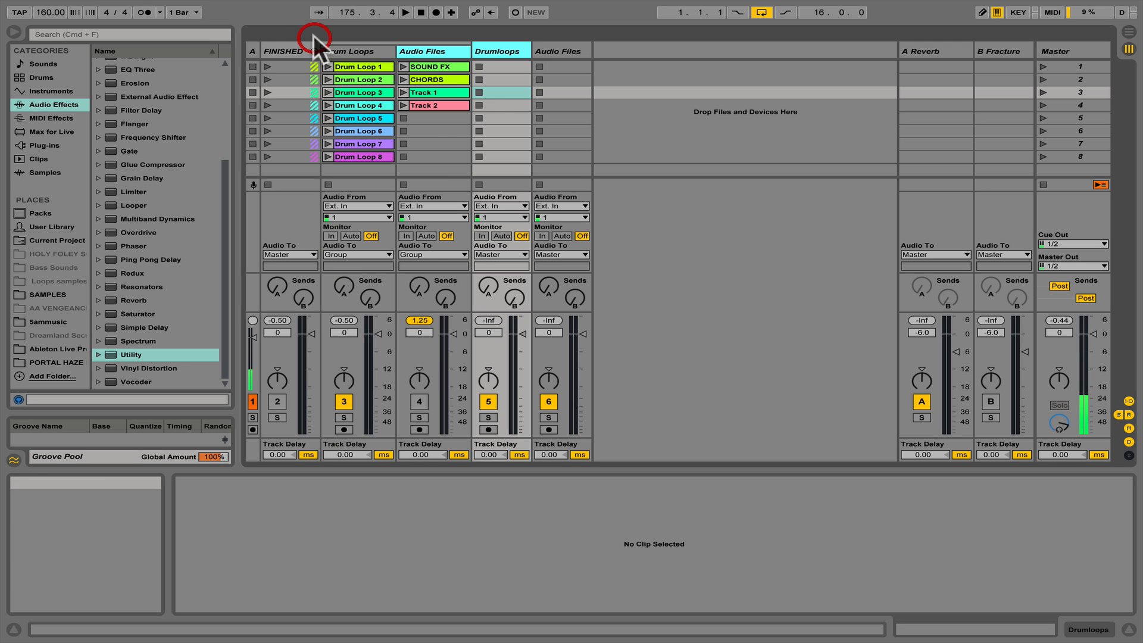
click(360, 69)
shift+click(361, 155)
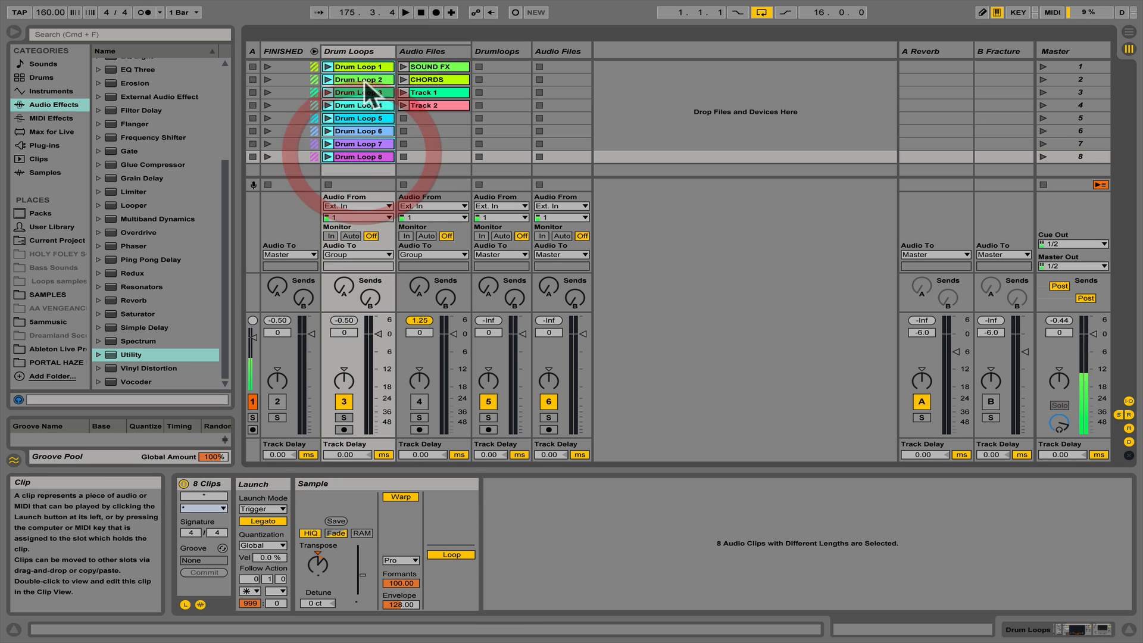
drag(364, 69, 494, 64)
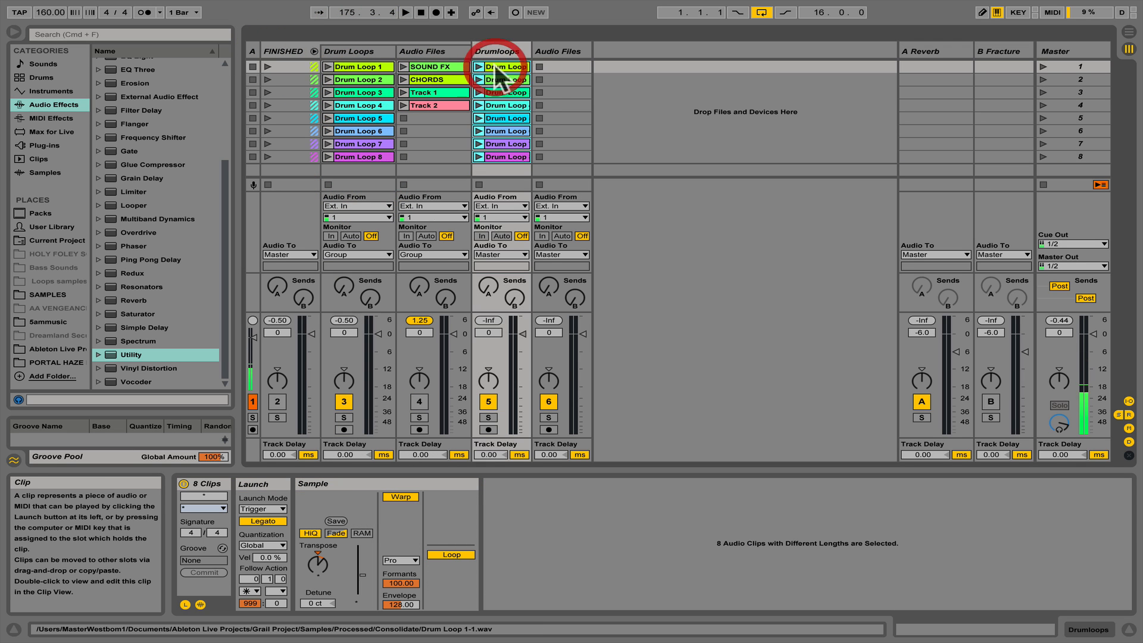
click(314, 50)
- For all eight Drumloops clips, turn off Legato, clear the first follow action and set its chance to 0
click(349, 38)
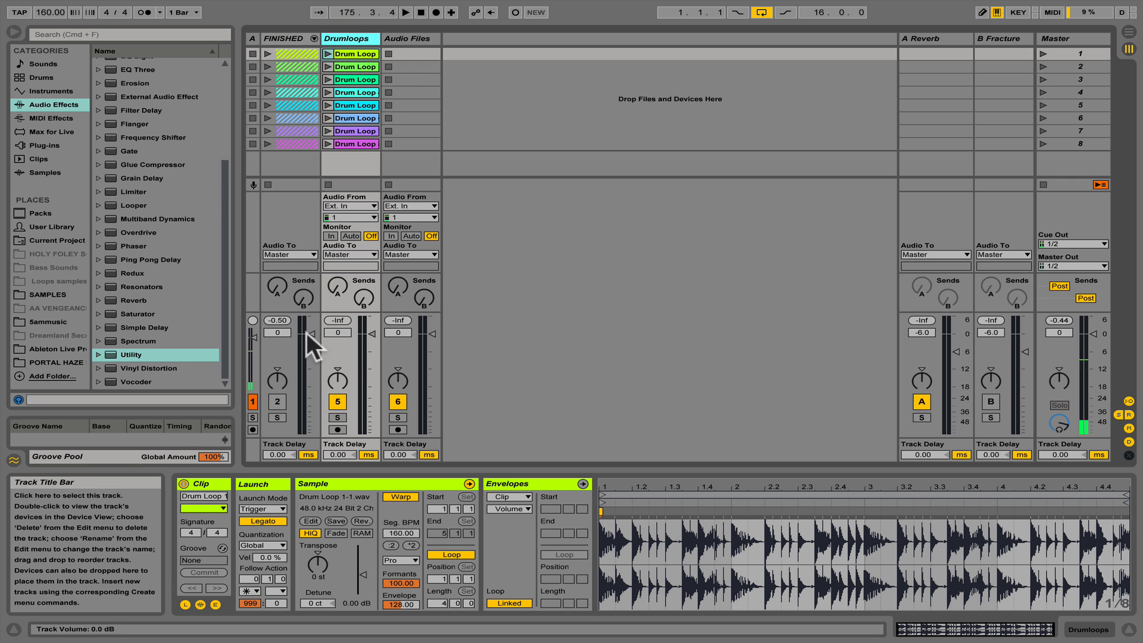
click(345, 51)
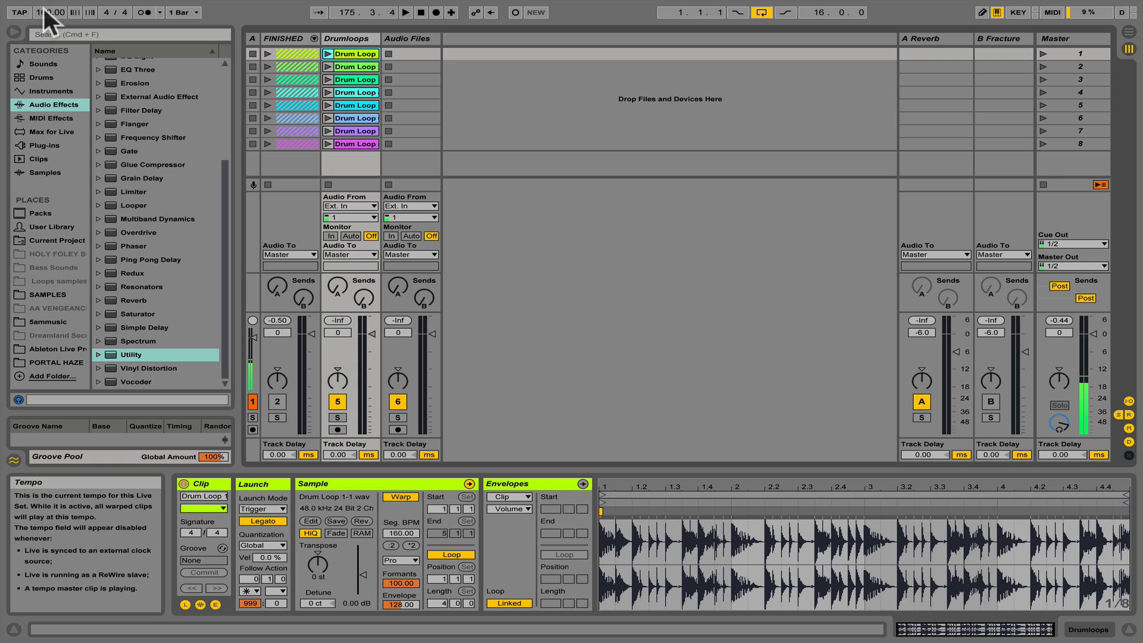
click(355, 54)
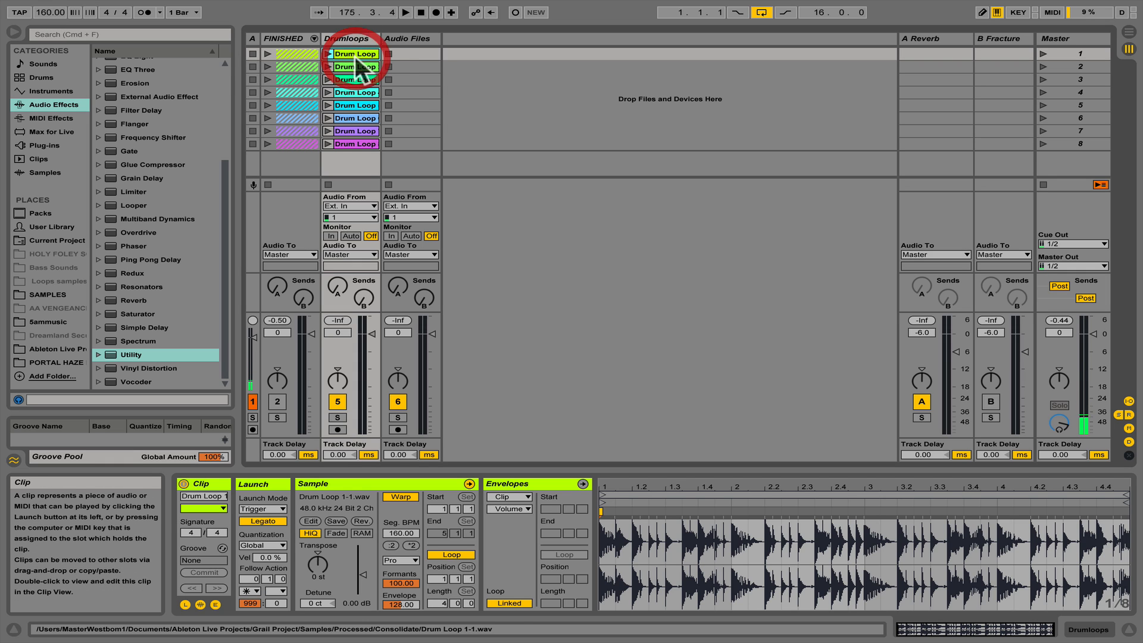
shift+click(356, 141)
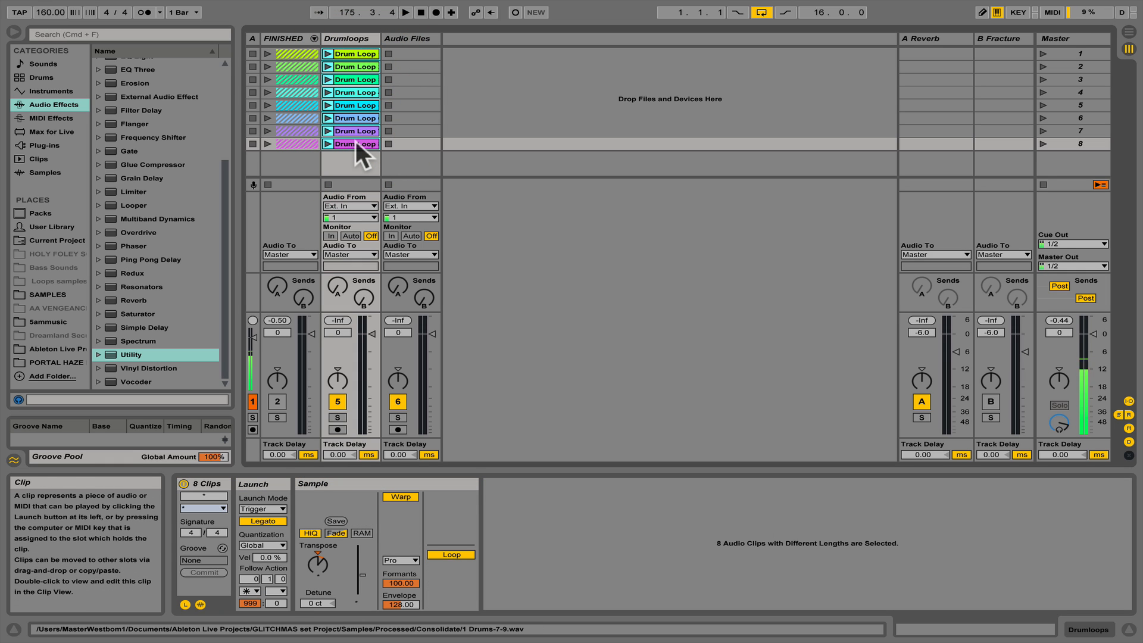
click(262, 522)
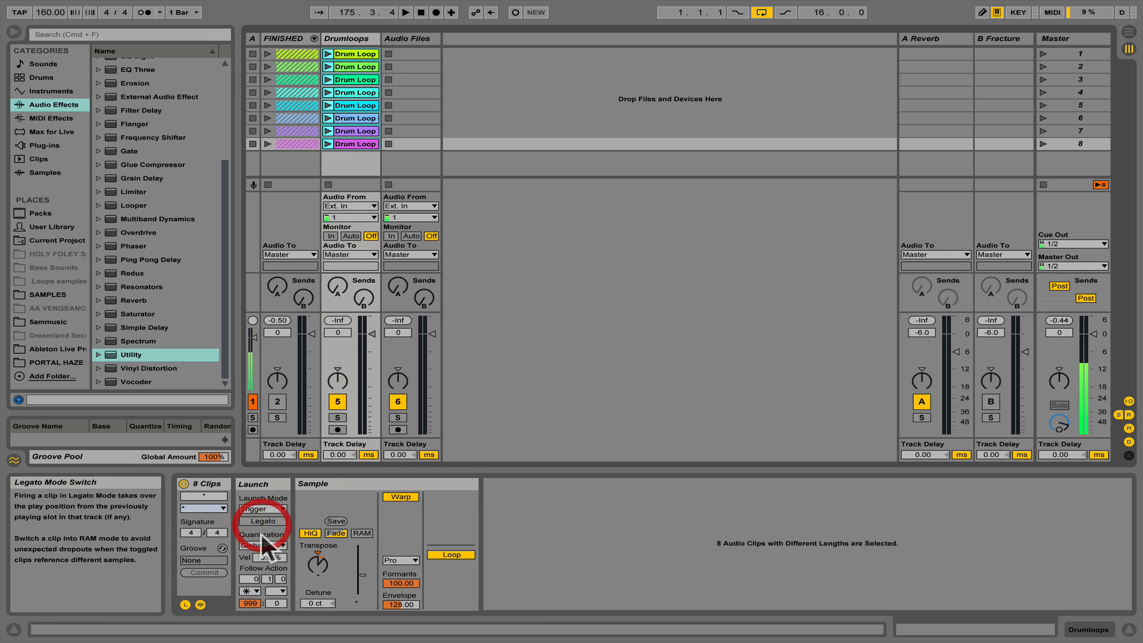
drag(252, 601, 252, 637)
click(252, 591)
click(269, 494)
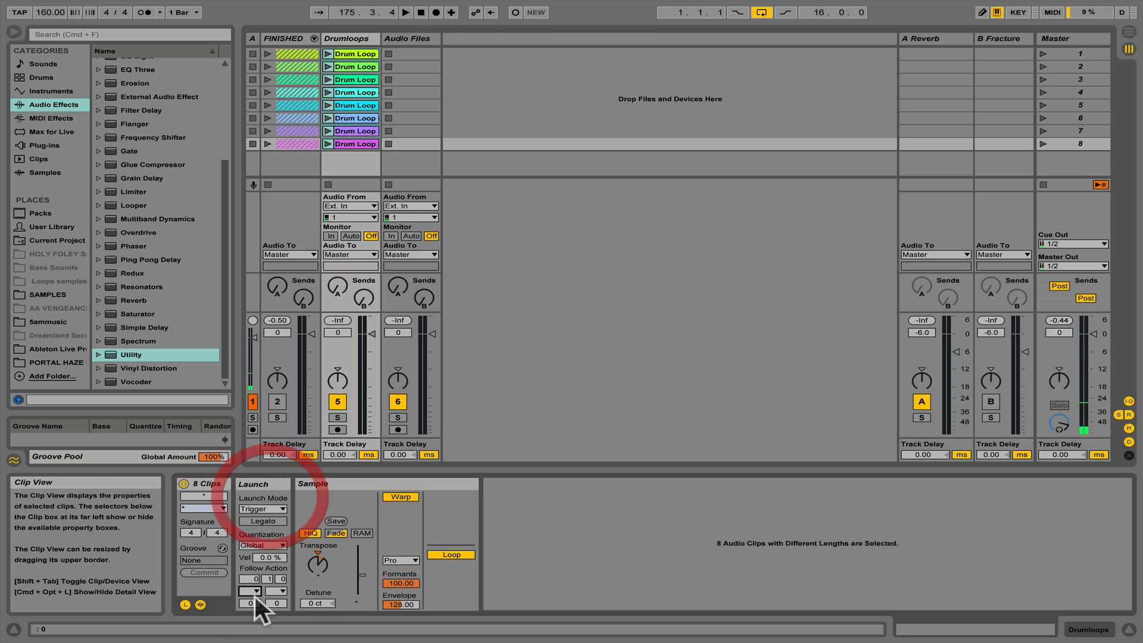
- Widen the Drumloops track to fit the full clip names and select Drum Loop 1 through Drum Loop 8
click(350, 55)
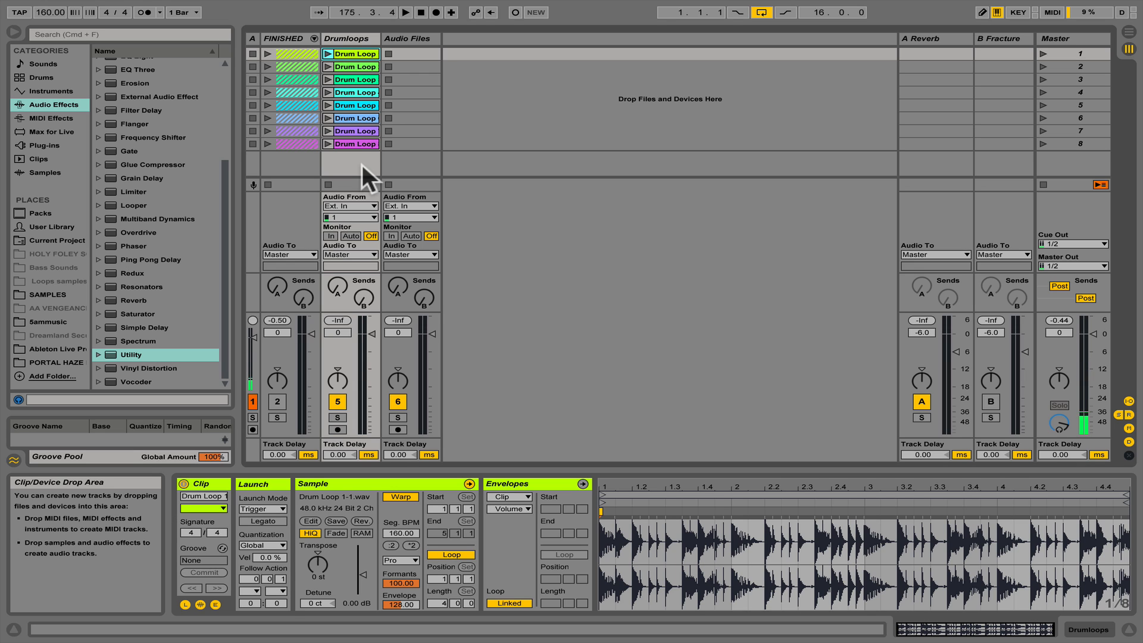
click(351, 51)
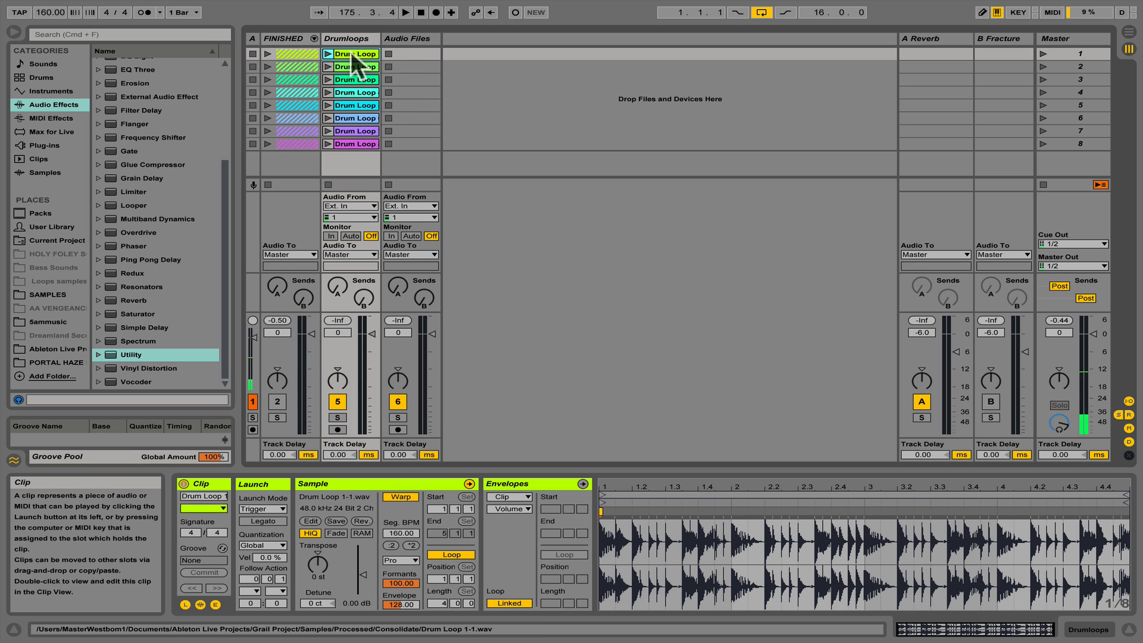
shift+click(353, 140)
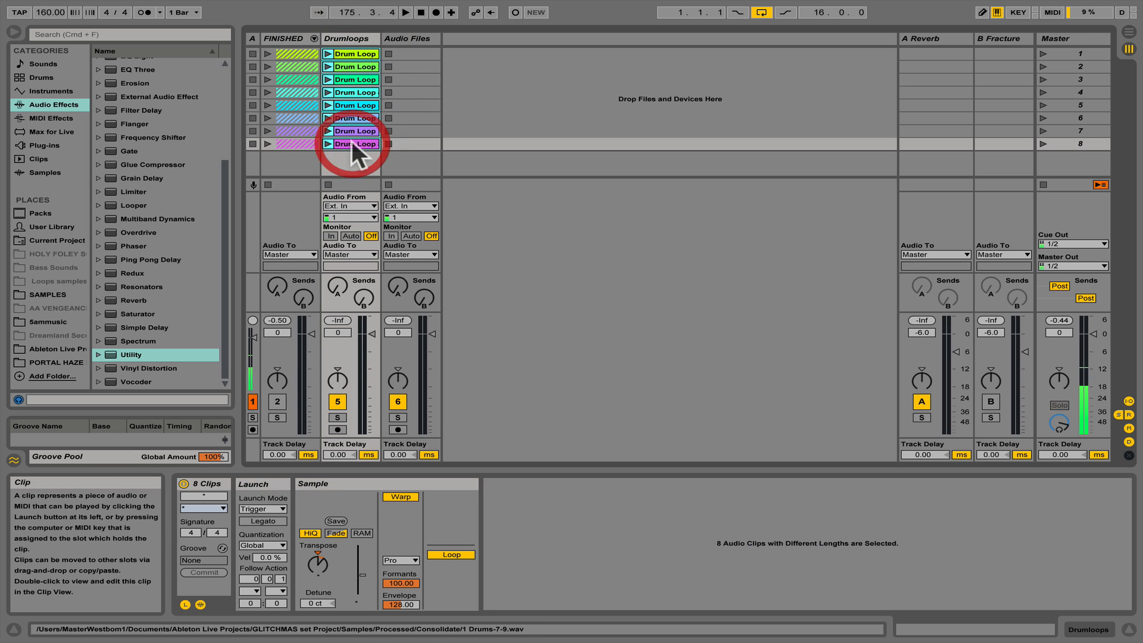
click(353, 55)
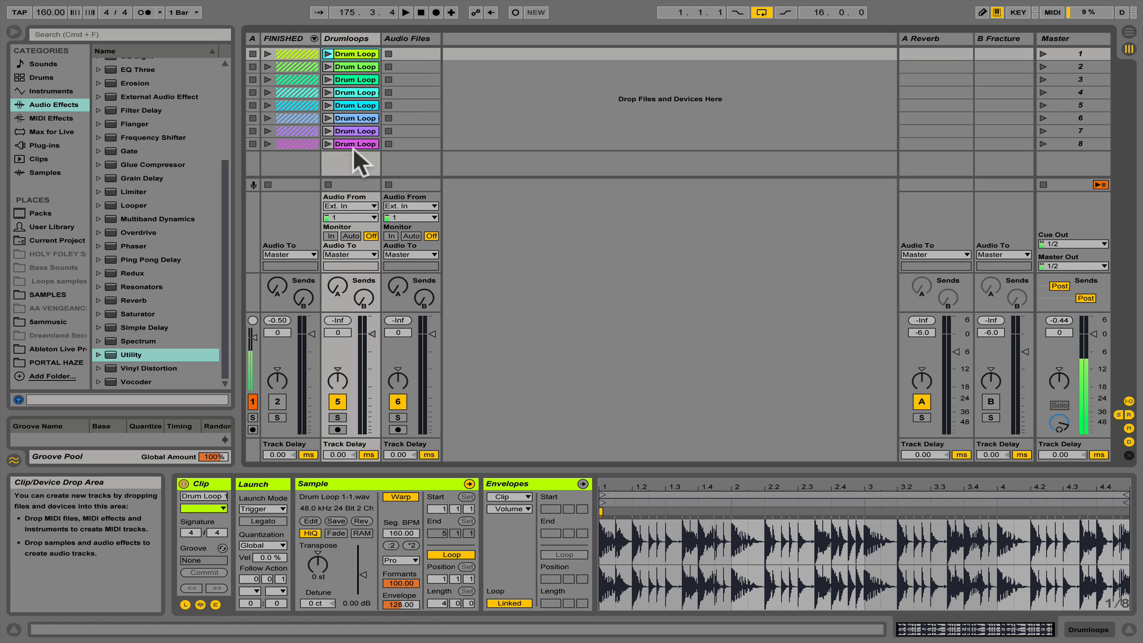
drag(381, 37, 412, 40)
click(373, 52)
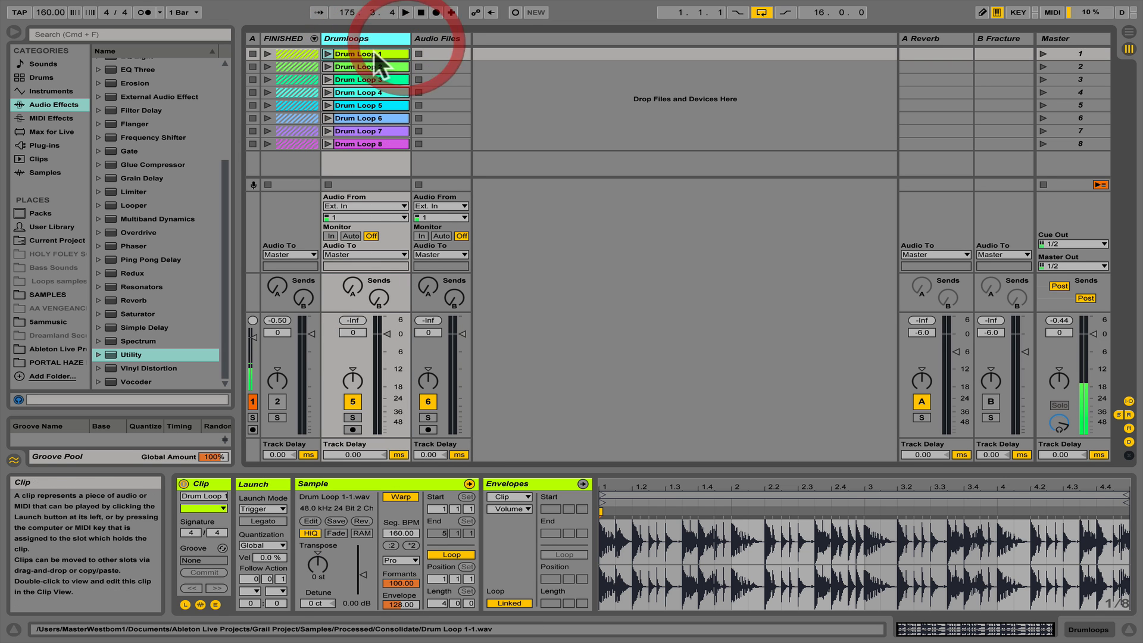
shift+click(373, 140)
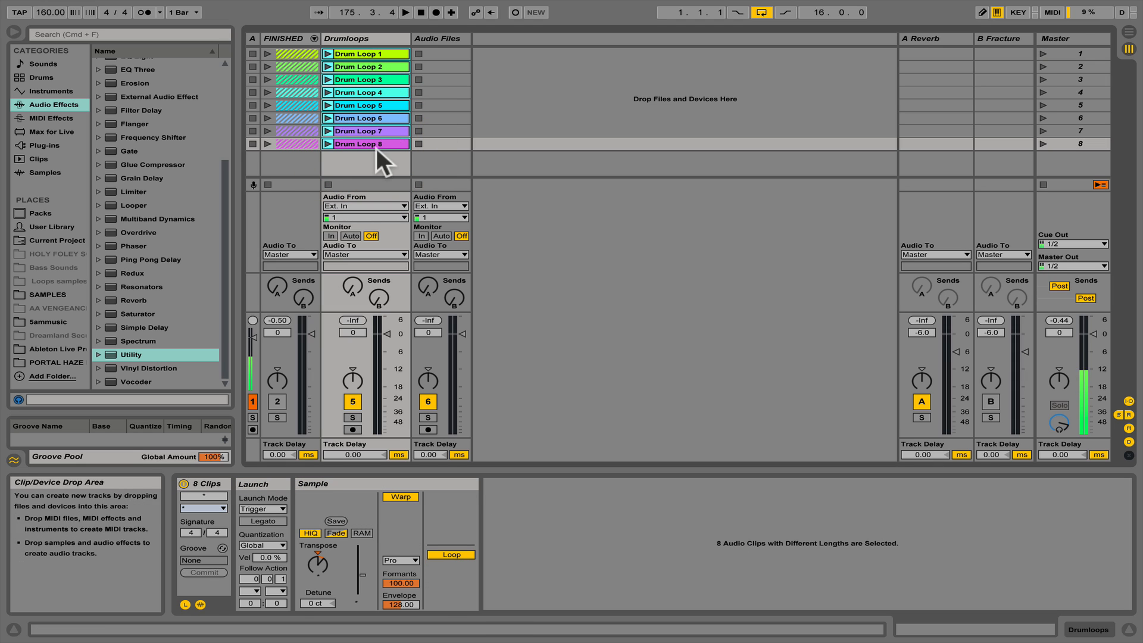
- Hide and show the Launch box of the eight selected Drumloops clips
click(186, 603)
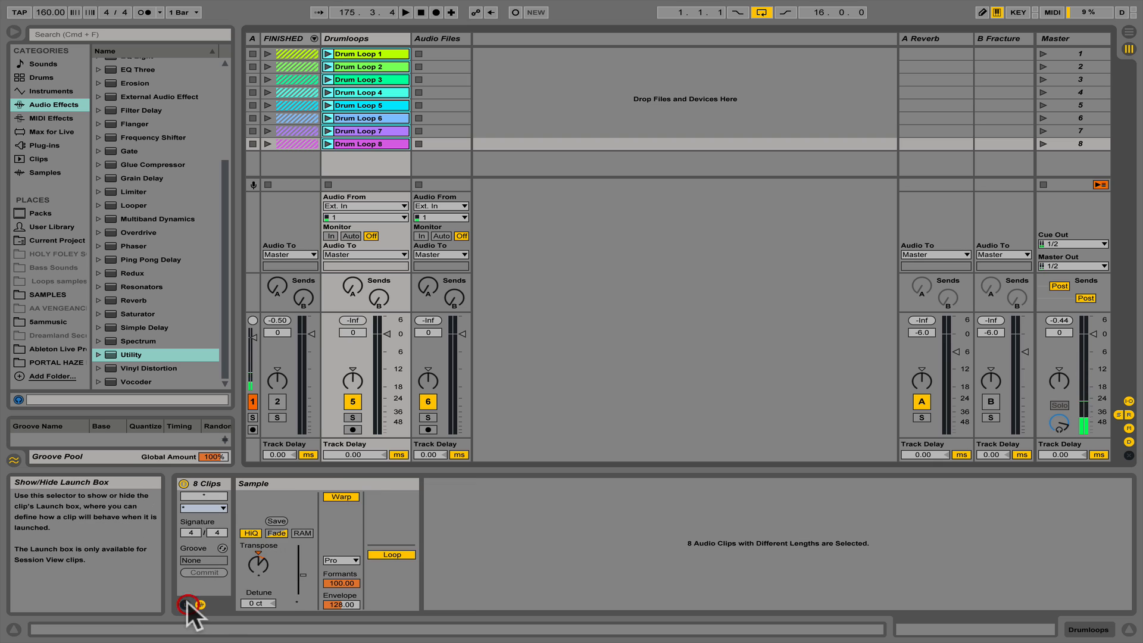
click(186, 604)
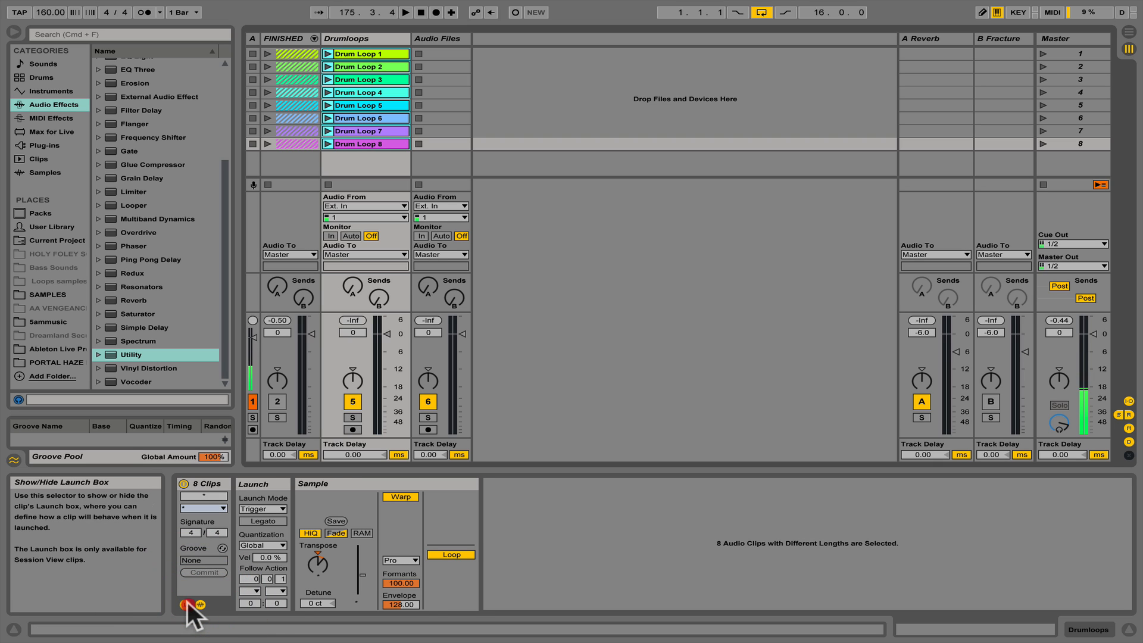
click(186, 604)
click(185, 603)
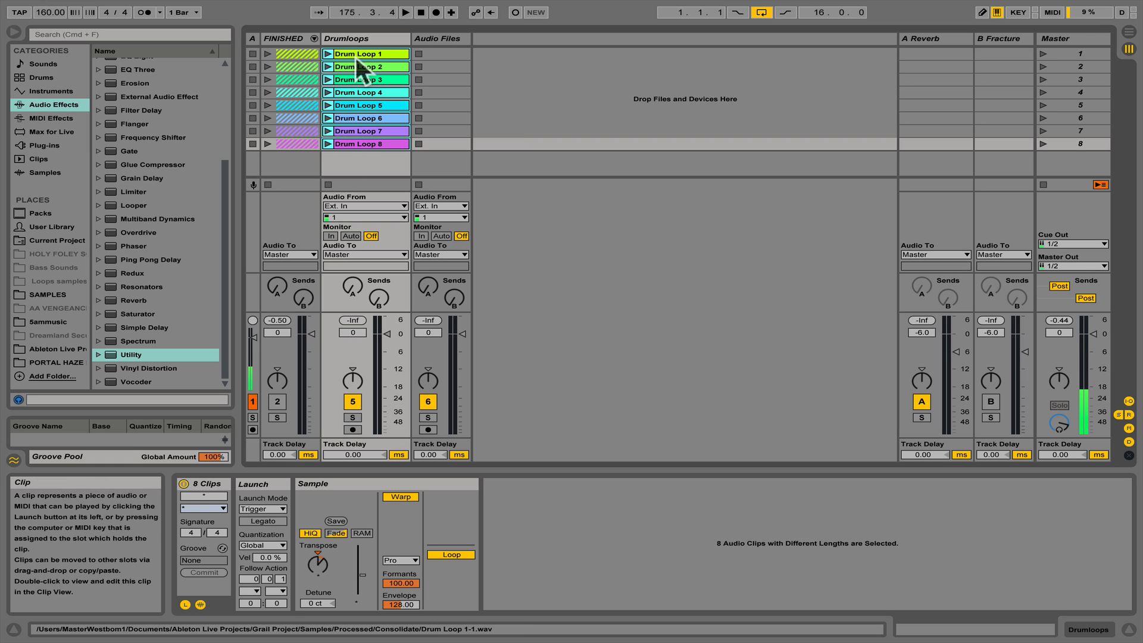
- Turn on Legato and set the first follow action to Any for all eight Drumloops clips
click(264, 521)
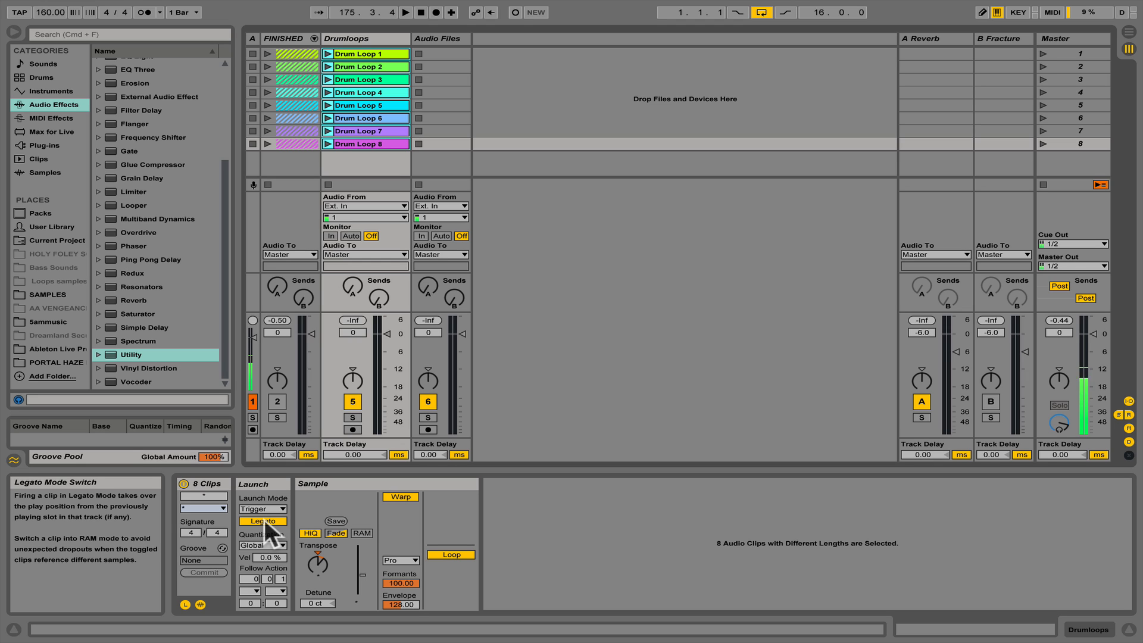
click(252, 589)
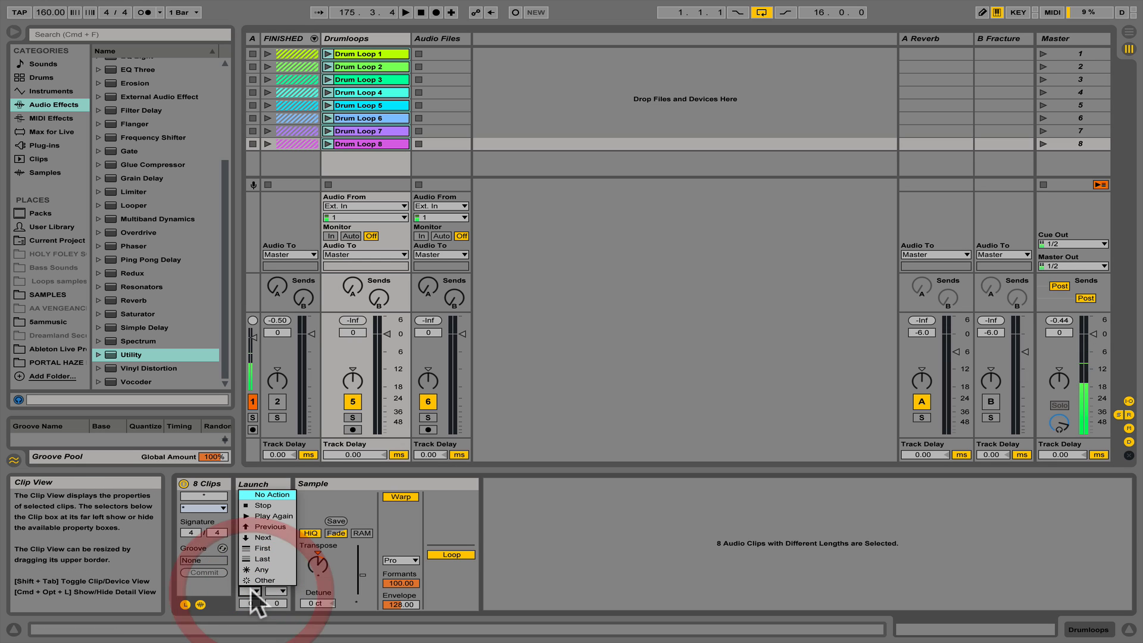
click(280, 568)
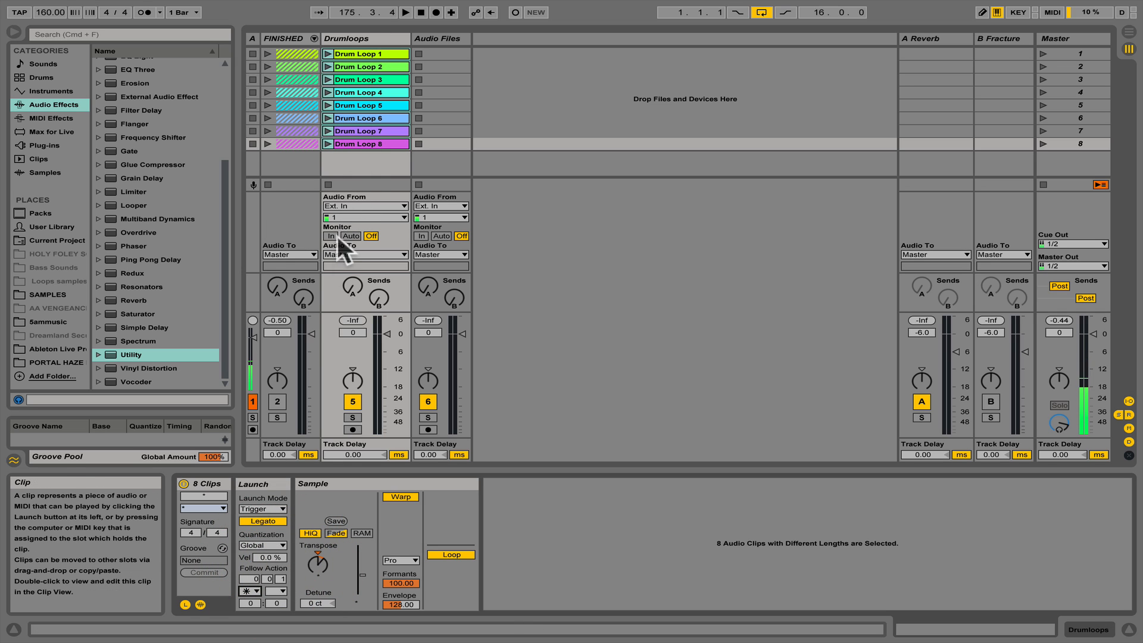
- Set the clips' first follow action chance to 999 and follow action time to 0.1.0, and launch Drum Loop 1 to test it
click(252, 602)
text(850)
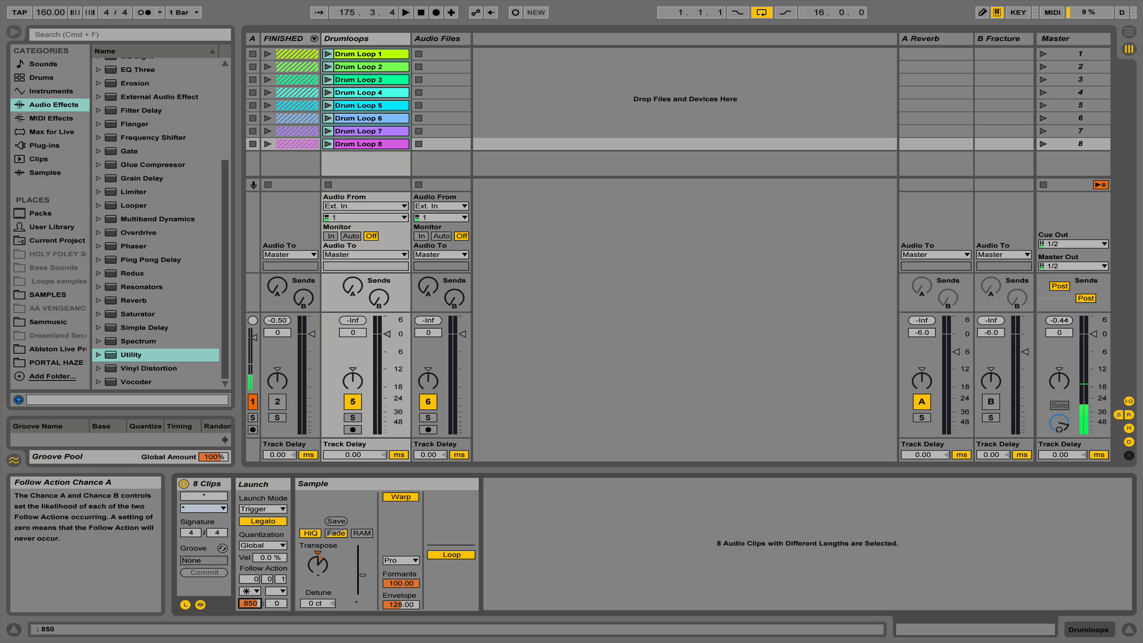
click(257, 602)
key(Return)
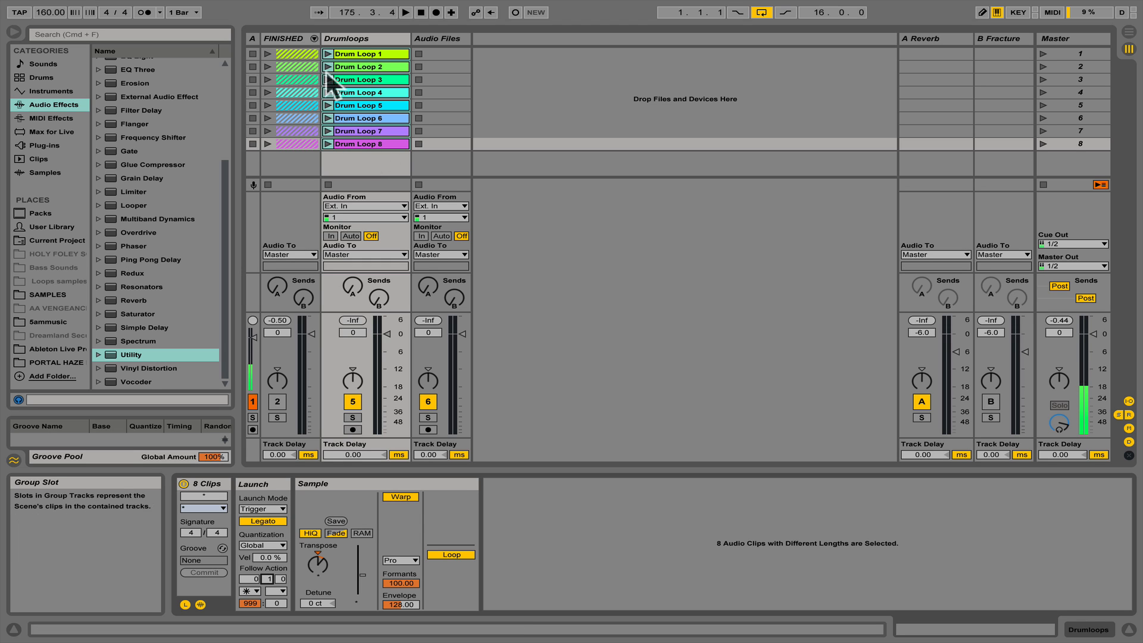
click(327, 53)
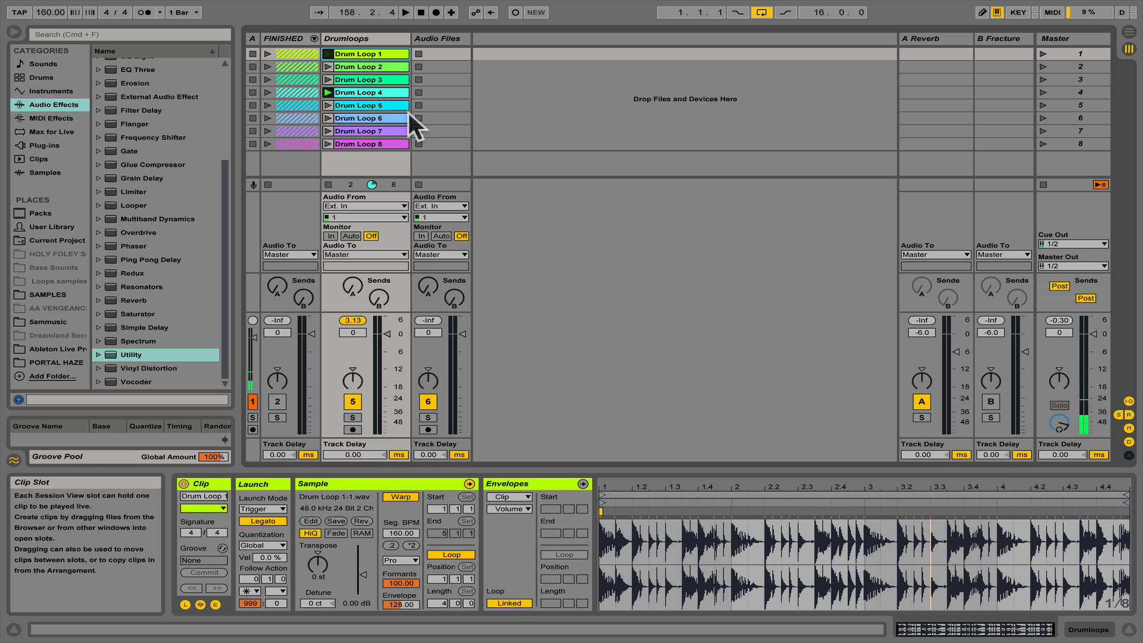
- Copy SOUND FX, CHORDS, Track 1 and Track 2 from the FINISHED group to the new Audio Files track, leaving the group collapsed and narrowed
click(438, 39)
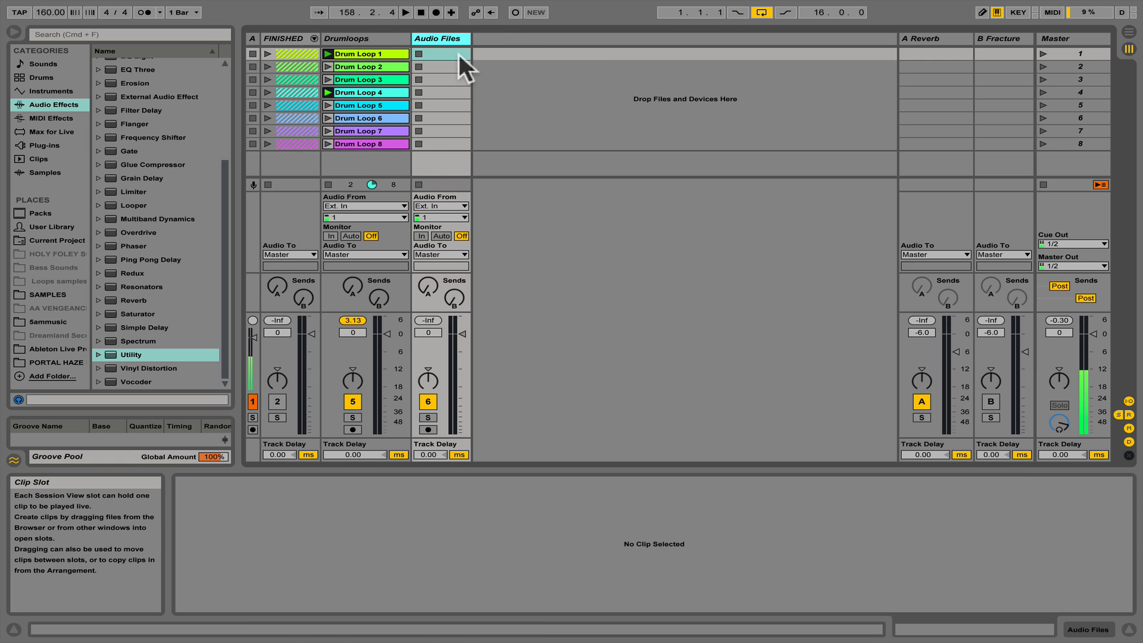
click(315, 37)
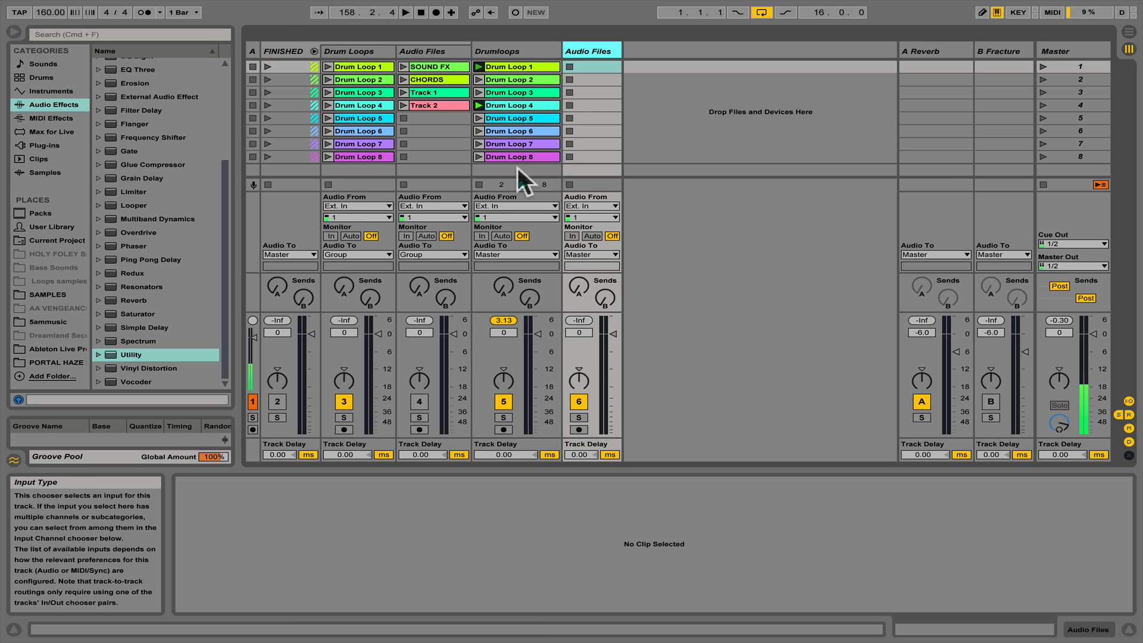
click(430, 66)
shift+click(434, 105)
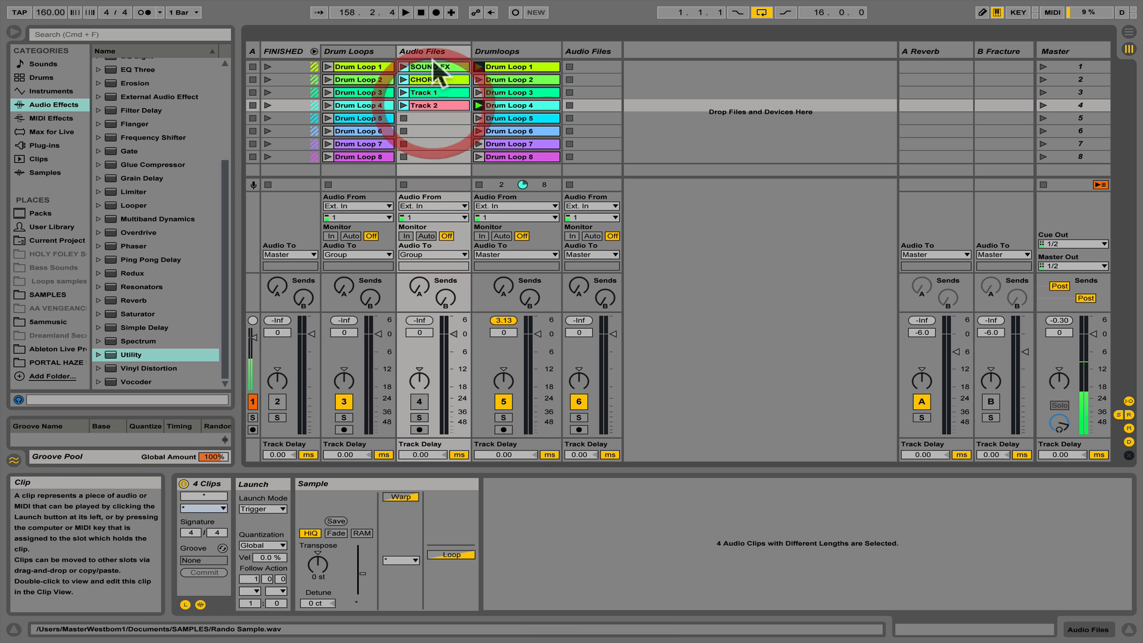
drag(435, 63, 593, 65)
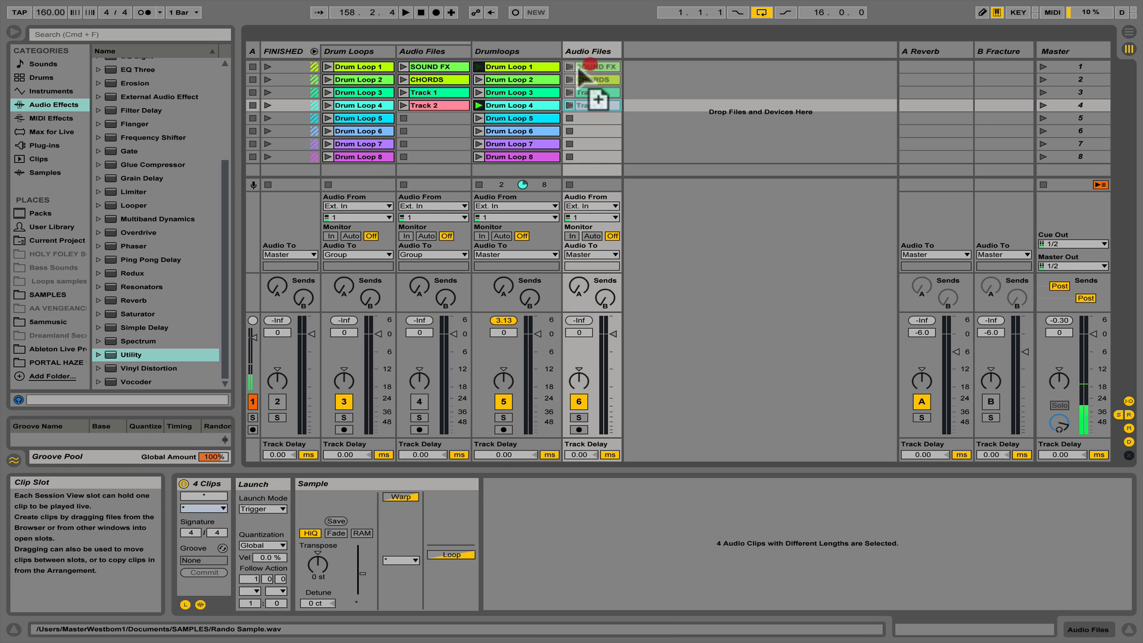
click(313, 50)
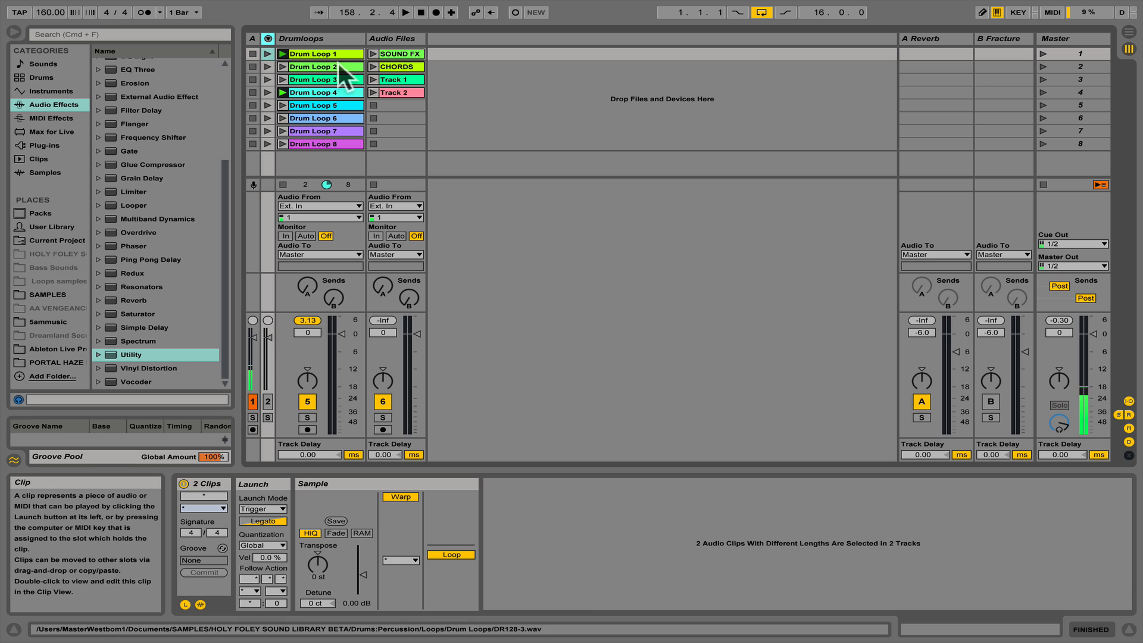
- Mute the Drumloops track and audition SOUND FX, CHORDS, Track 1 and Track 2 in turn, stopping playback on Audio Files at the end
click(329, 37)
click(398, 54)
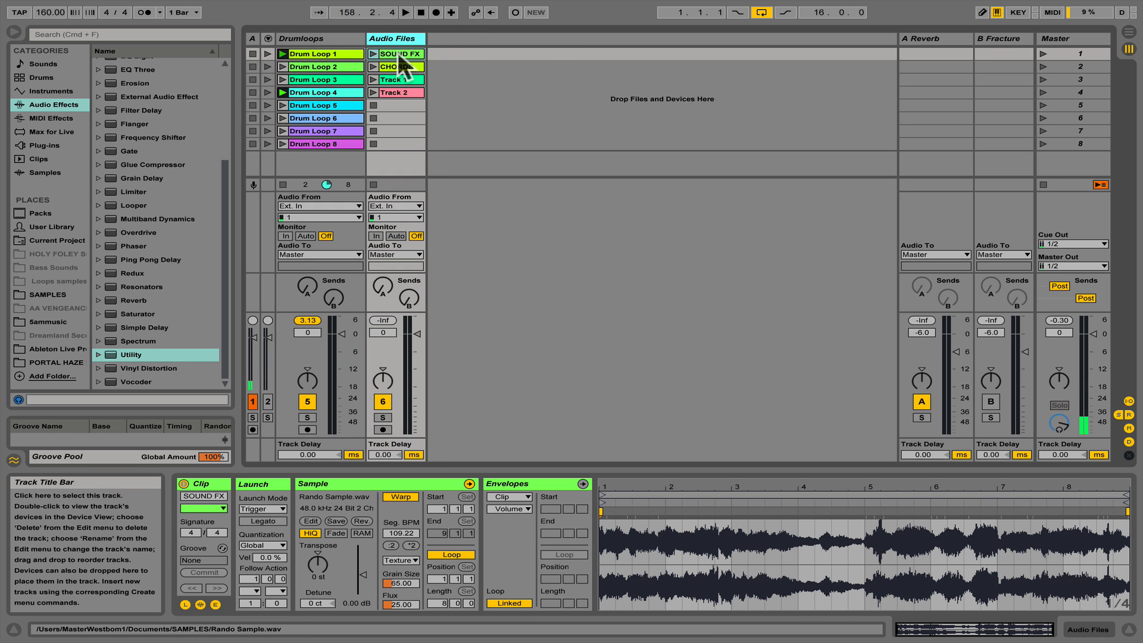
click(307, 402)
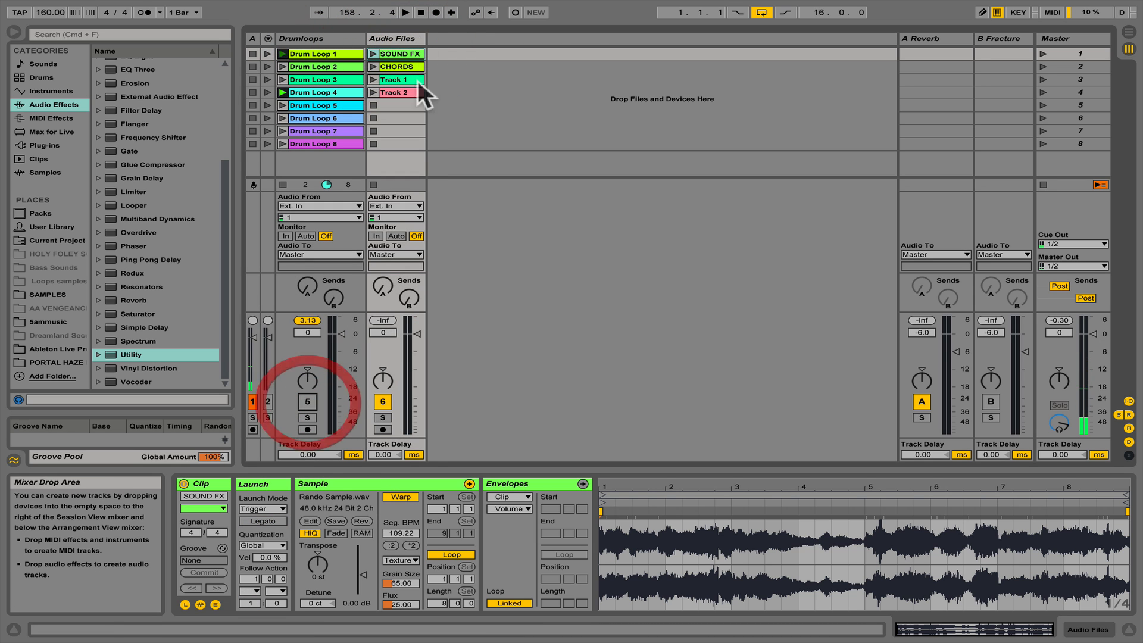
click(373, 50)
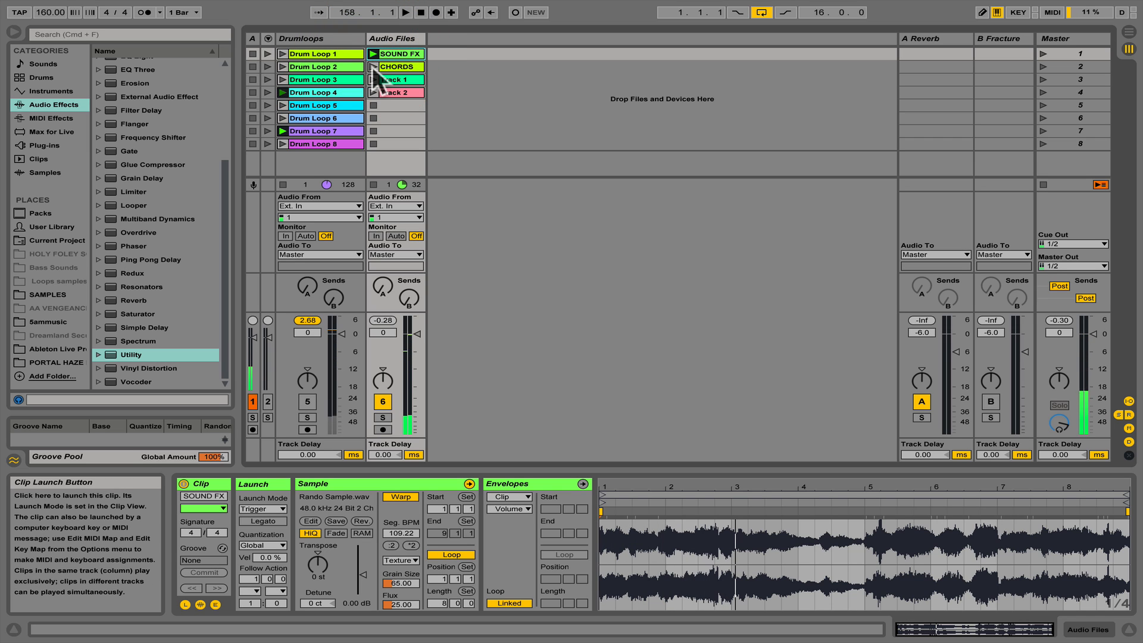
click(373, 67)
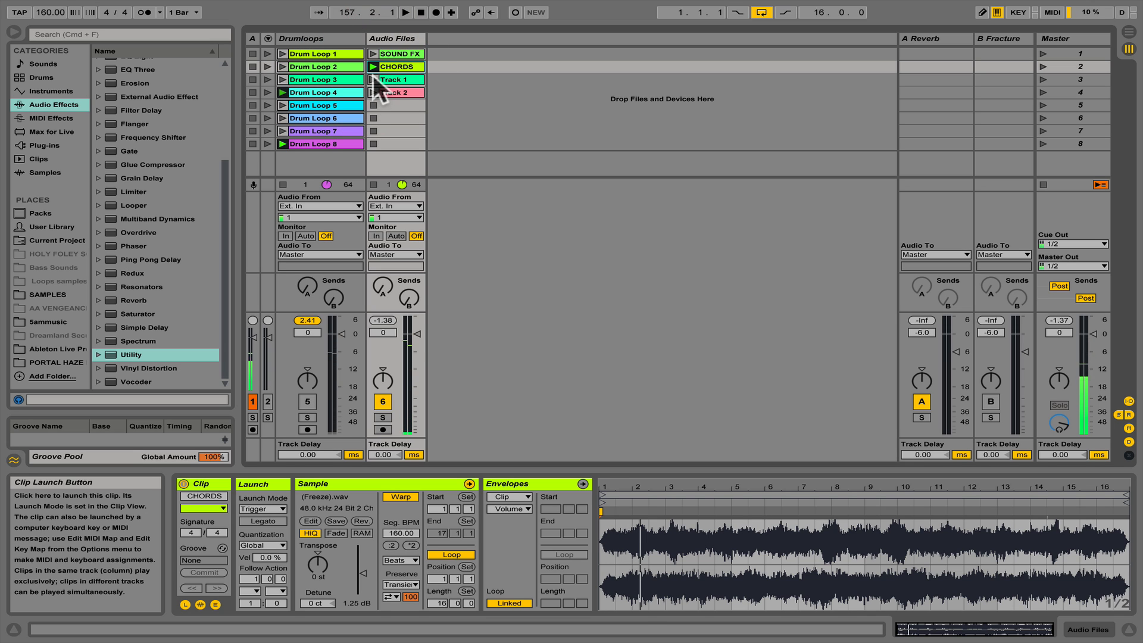
click(372, 80)
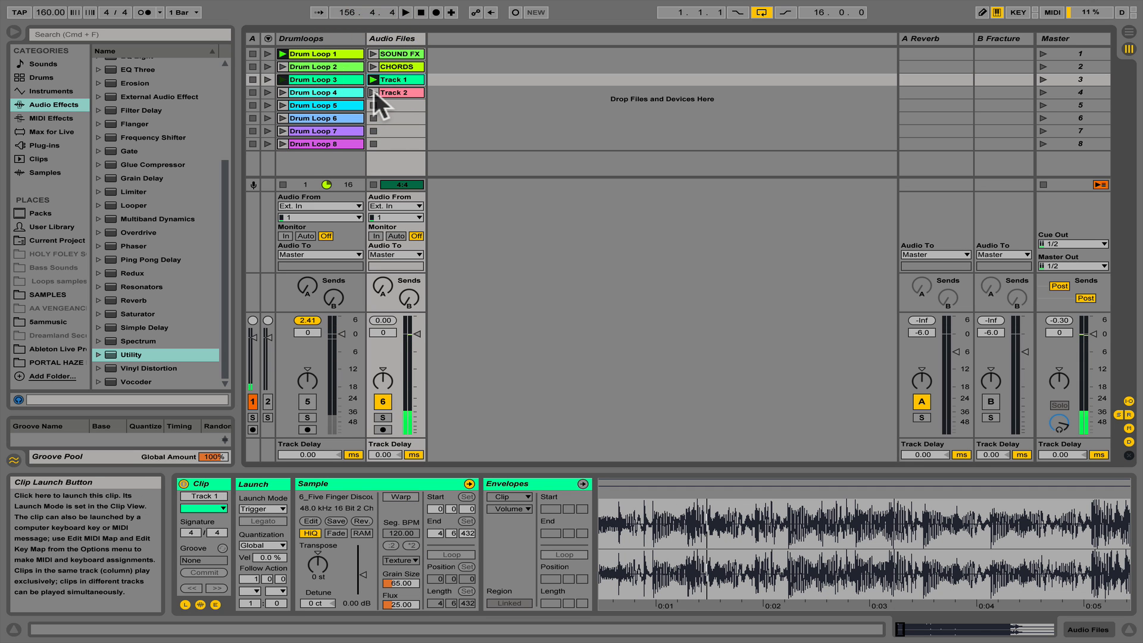
click(374, 91)
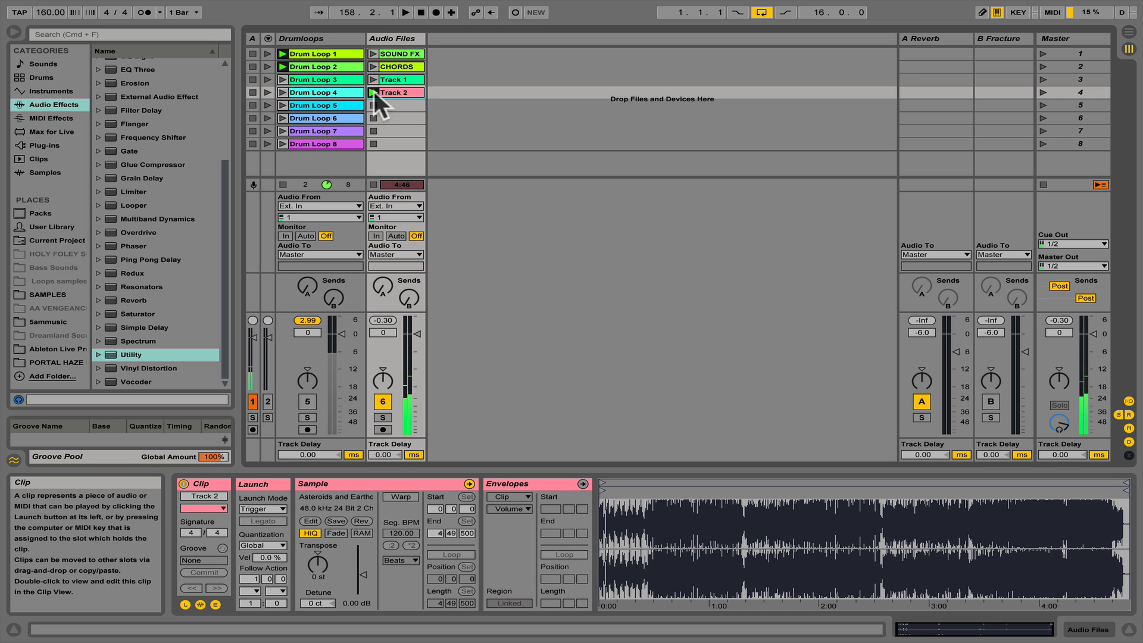
click(373, 102)
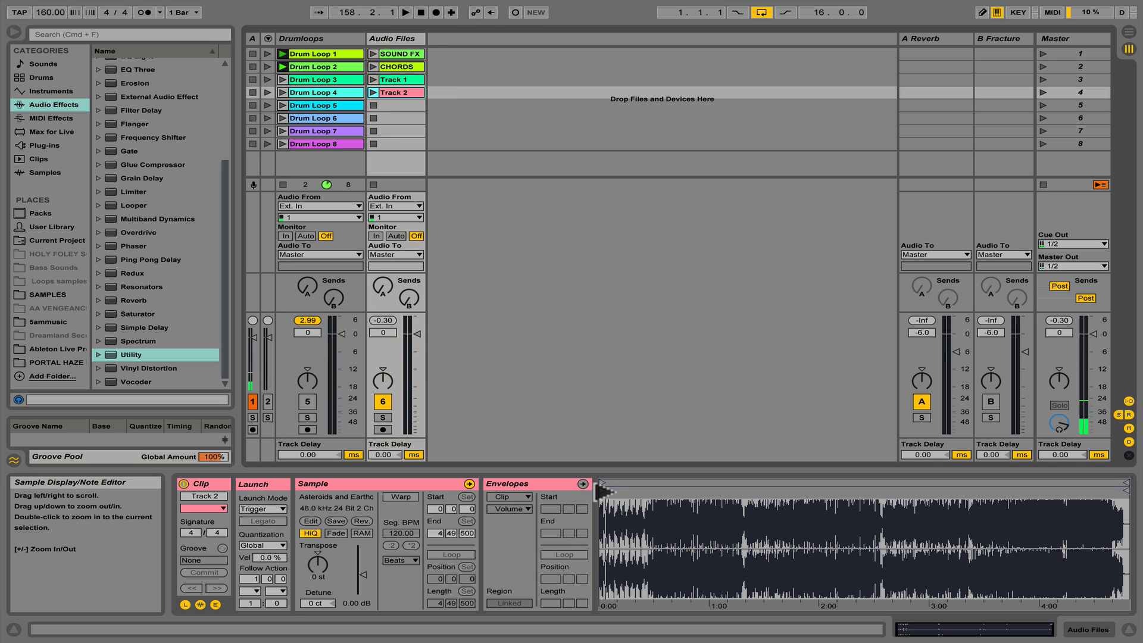
- Move the start marker of Track 2 to 3:24:251 and that of Track 1 to 1:42:404
mouse_move(603, 490)
mouse_down()
mouse_move(988, 496)
mouse_move(977, 494)
mouse_up()
click(412, 79)
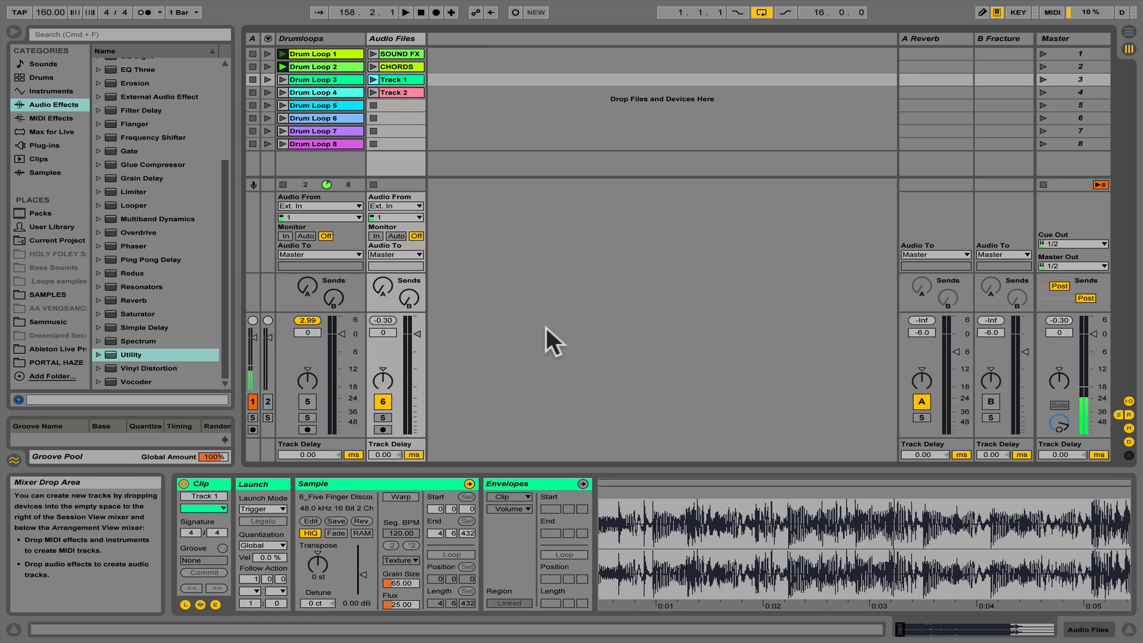
drag(678, 515, 677, 417)
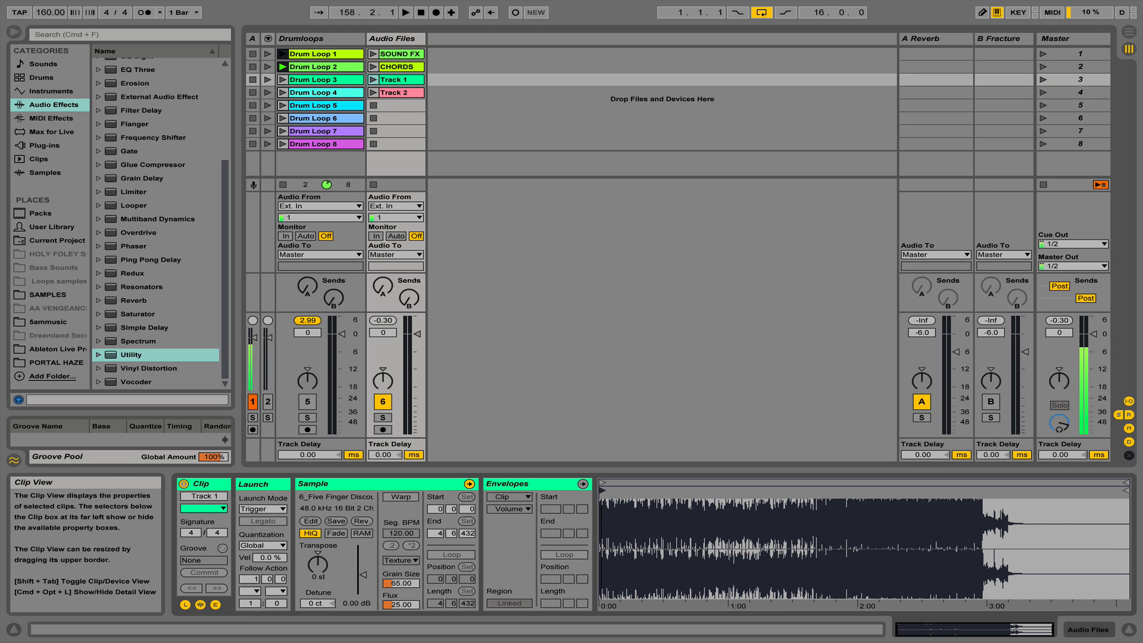
mouse_move(603, 490)
mouse_down()
mouse_move(829, 484)
mouse_move(818, 490)
mouse_up()
- Audition Track 2 and Track 1 from their new start markers and stop the Audio Files track
click(372, 92)
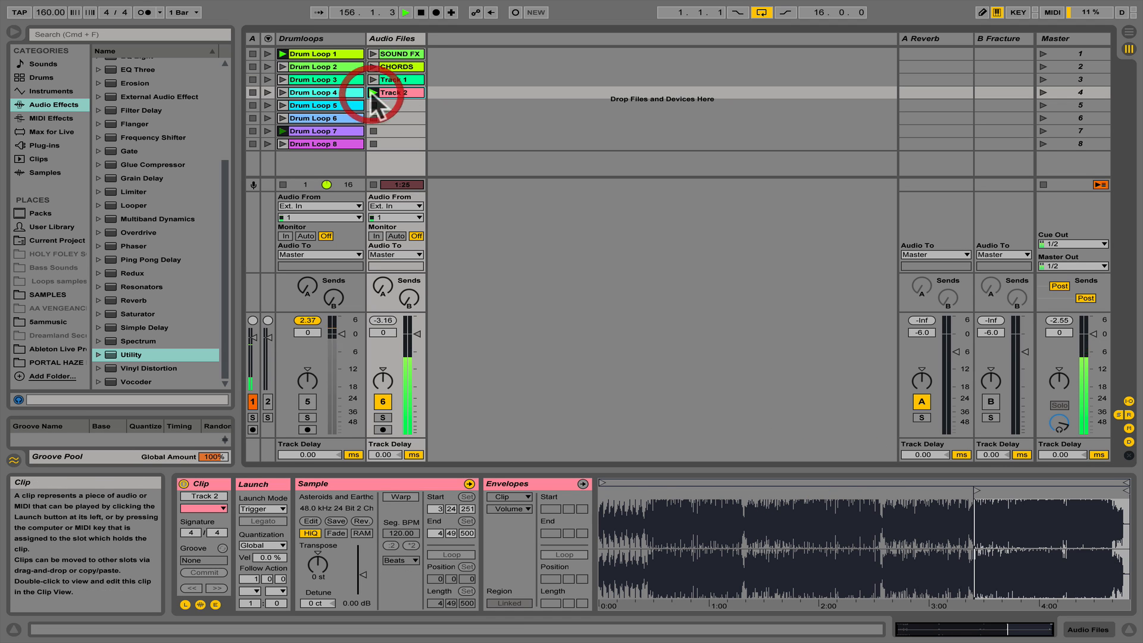
click(373, 79)
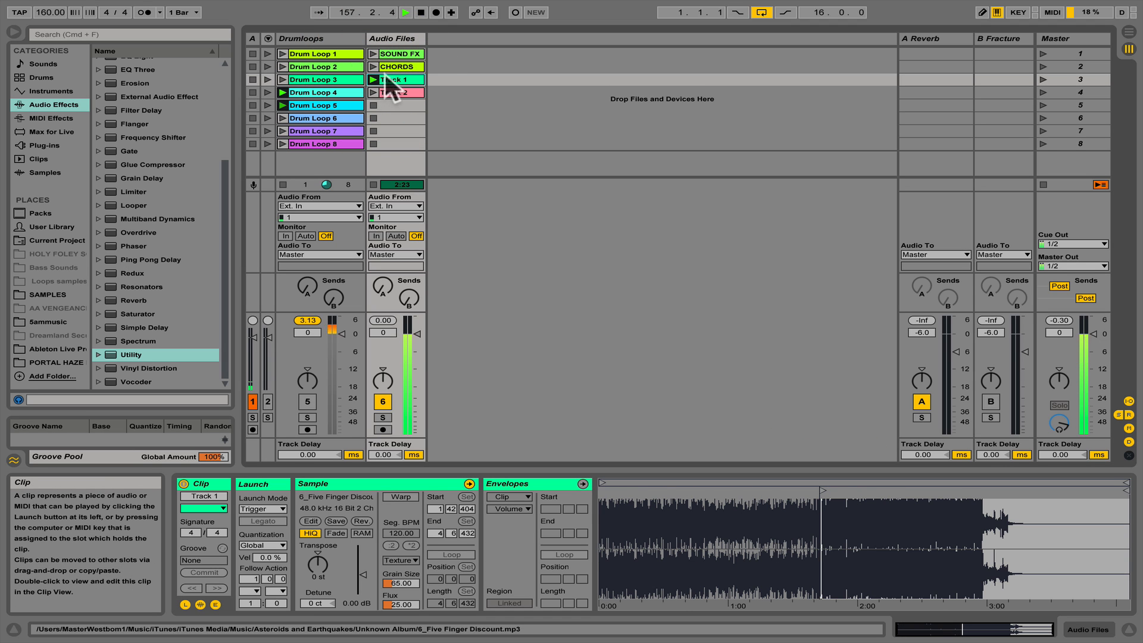
click(372, 105)
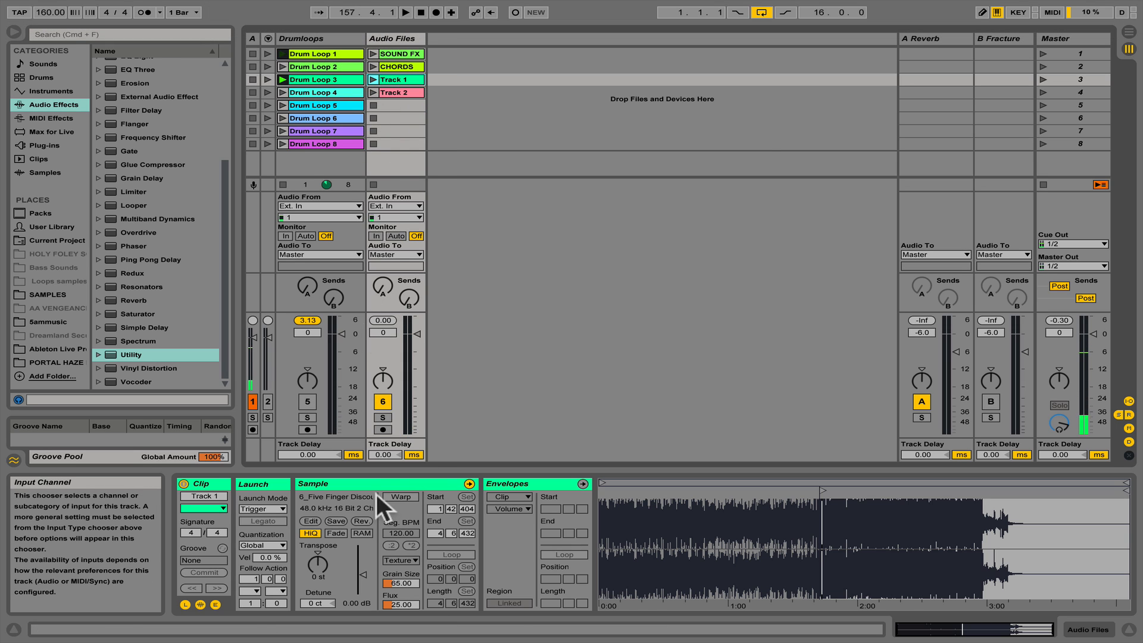
- Mute the Audio Files track and reactivate the Drumloops track
click(384, 399)
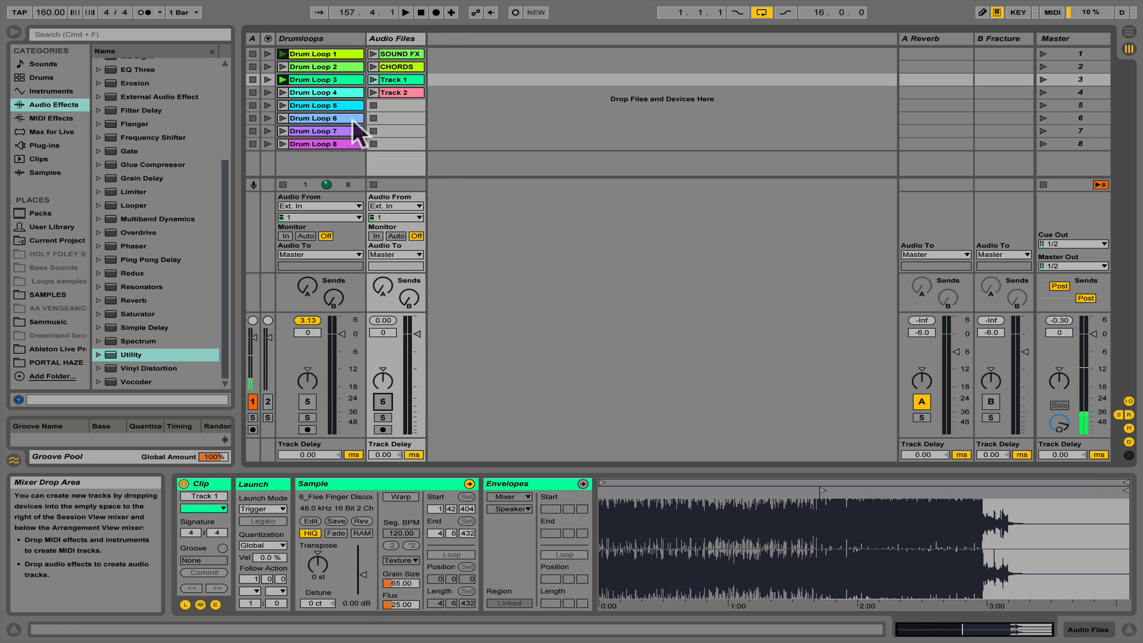
click(326, 38)
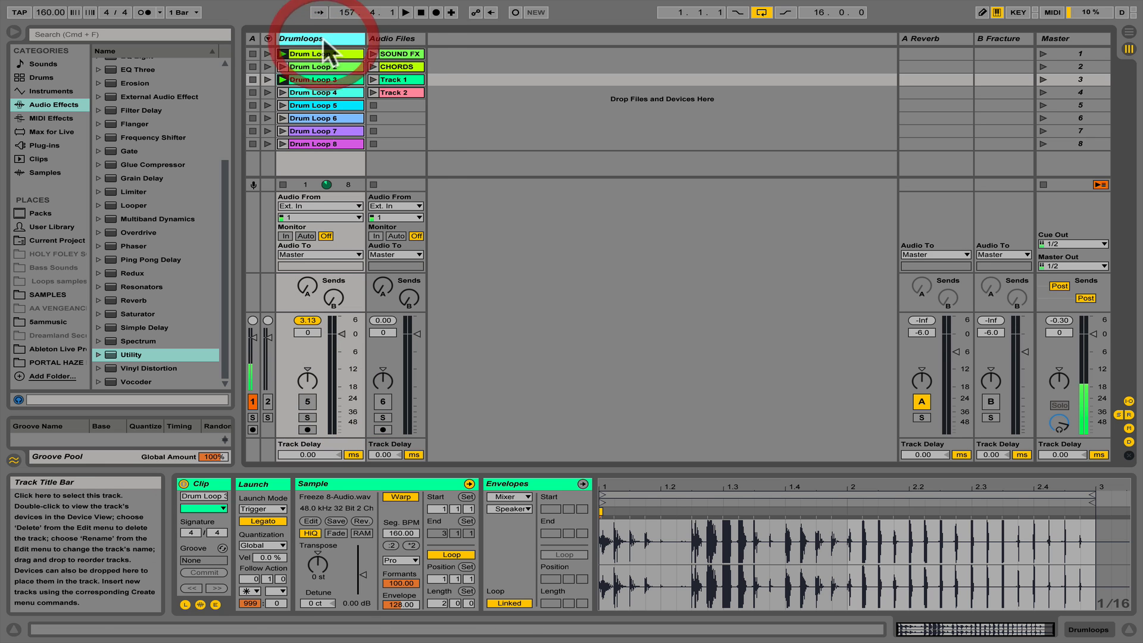
click(309, 401)
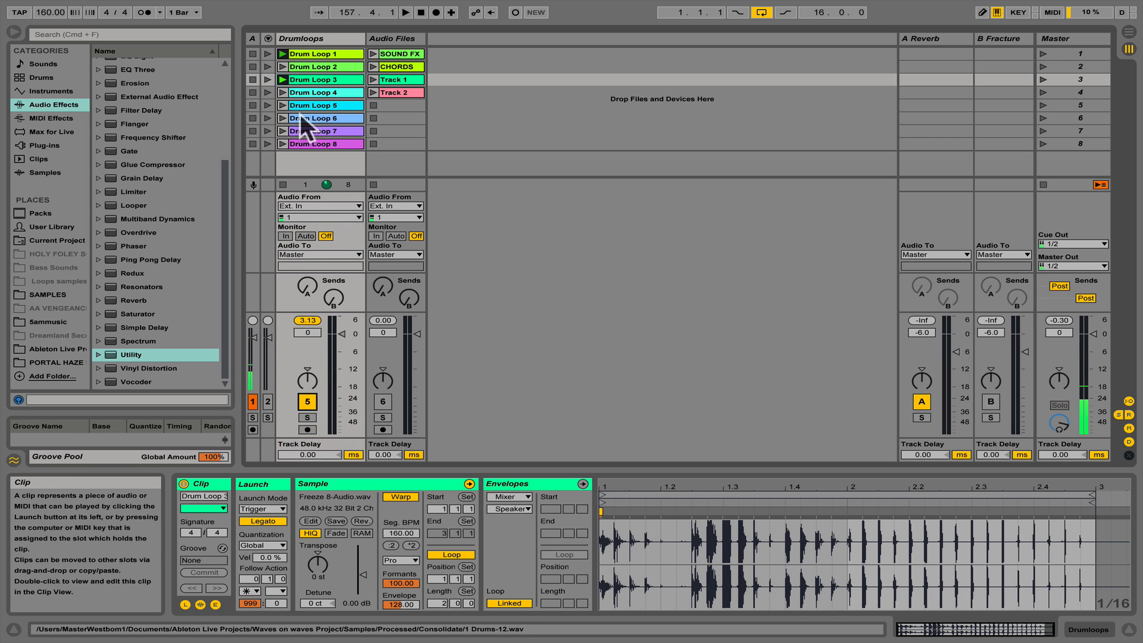
- Add a Vocoder followed by a Limiter to the Drumloops track and fold the Limiter
click(310, 39)
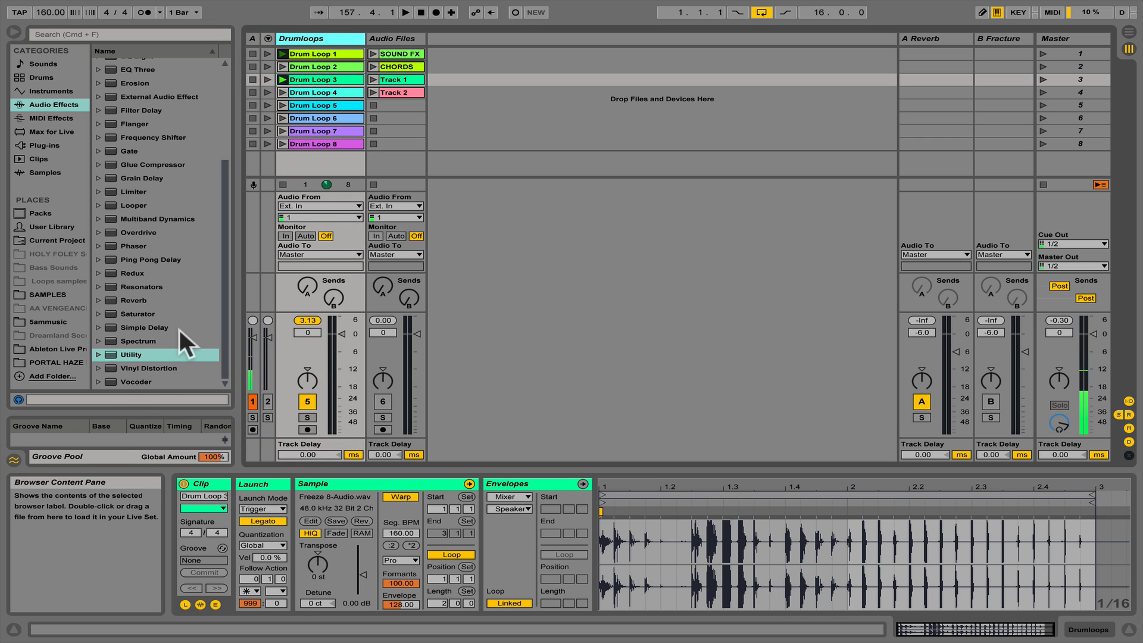
double_click(142, 382)
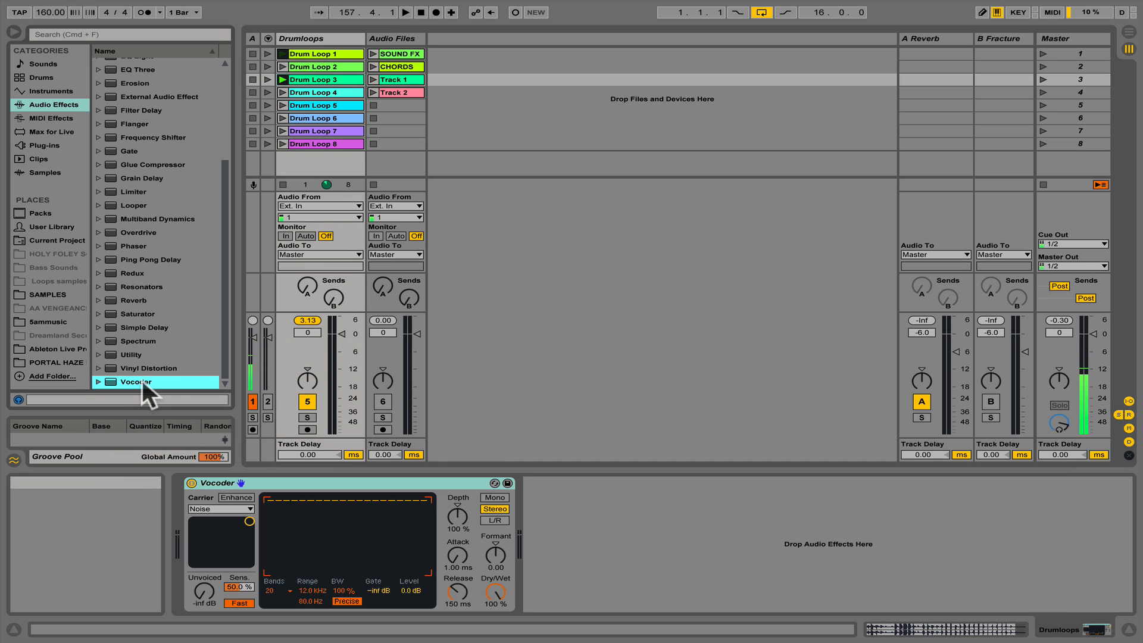
double_click(141, 191)
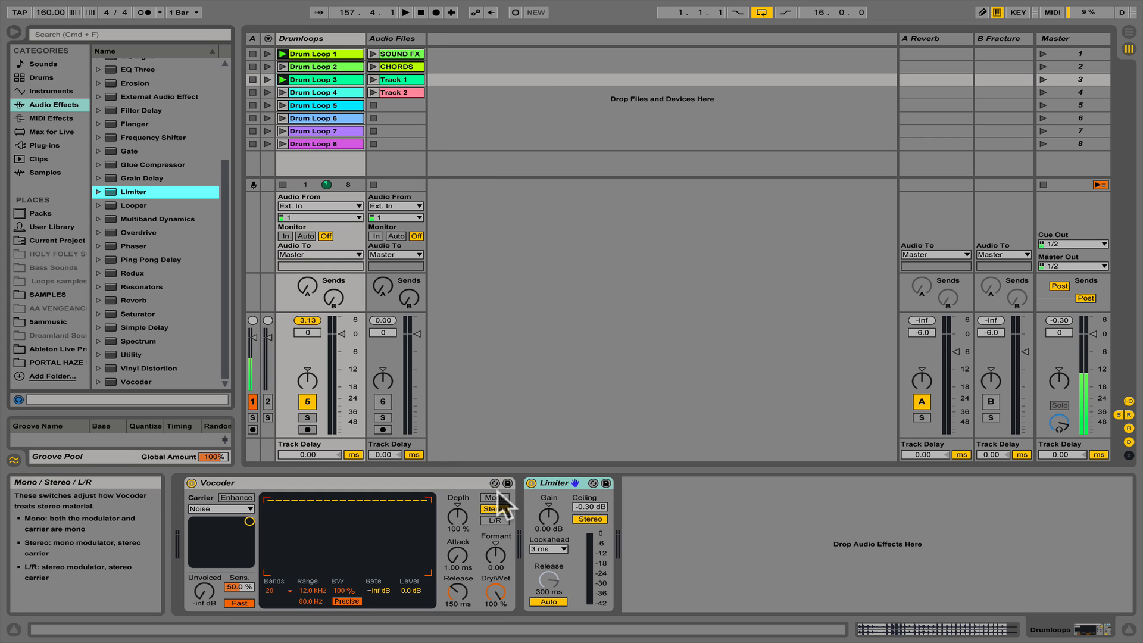
click(392, 482)
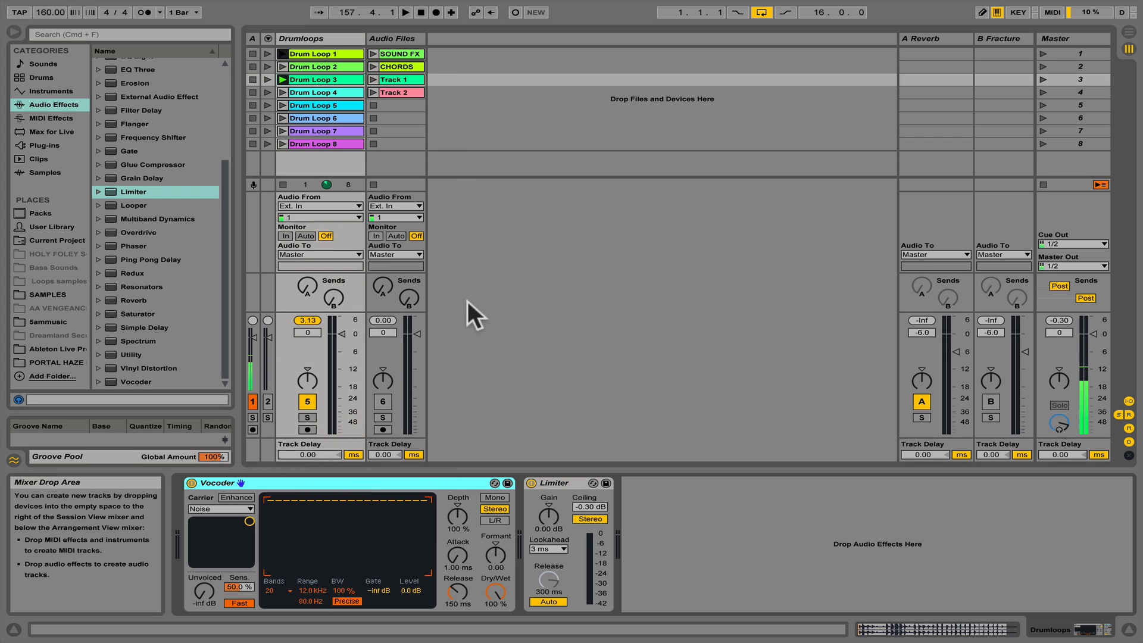
click(558, 481)
double_click(558, 481)
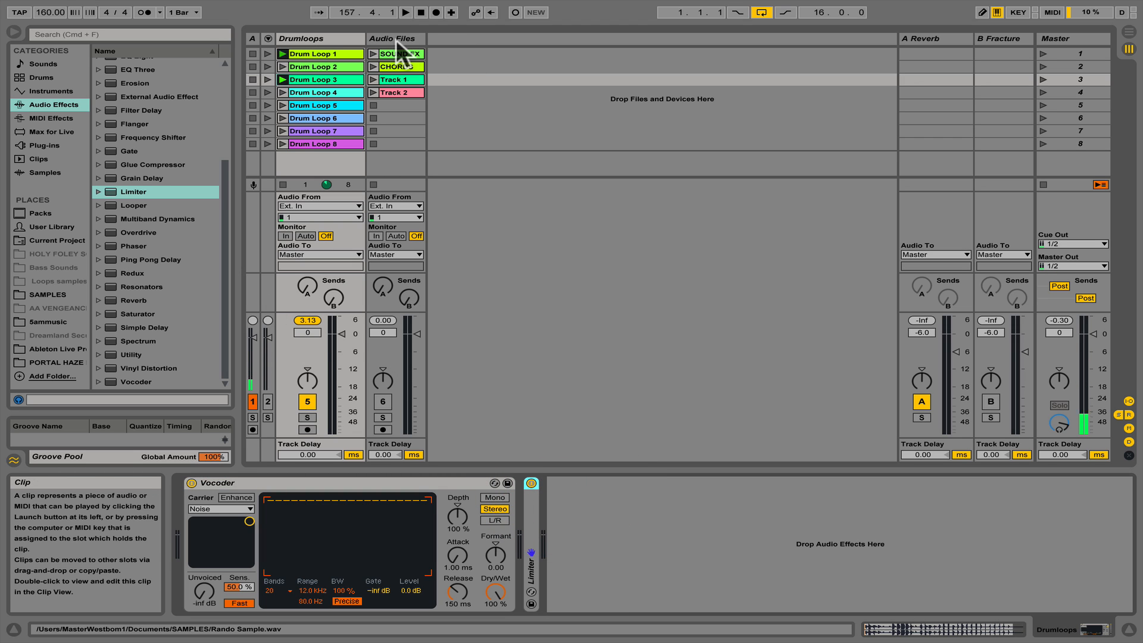
- Set the Vocoder's carrier to External with Audio Files (Post FX) as its source, and narrow the Drumloops track slightly
click(217, 507)
click(219, 524)
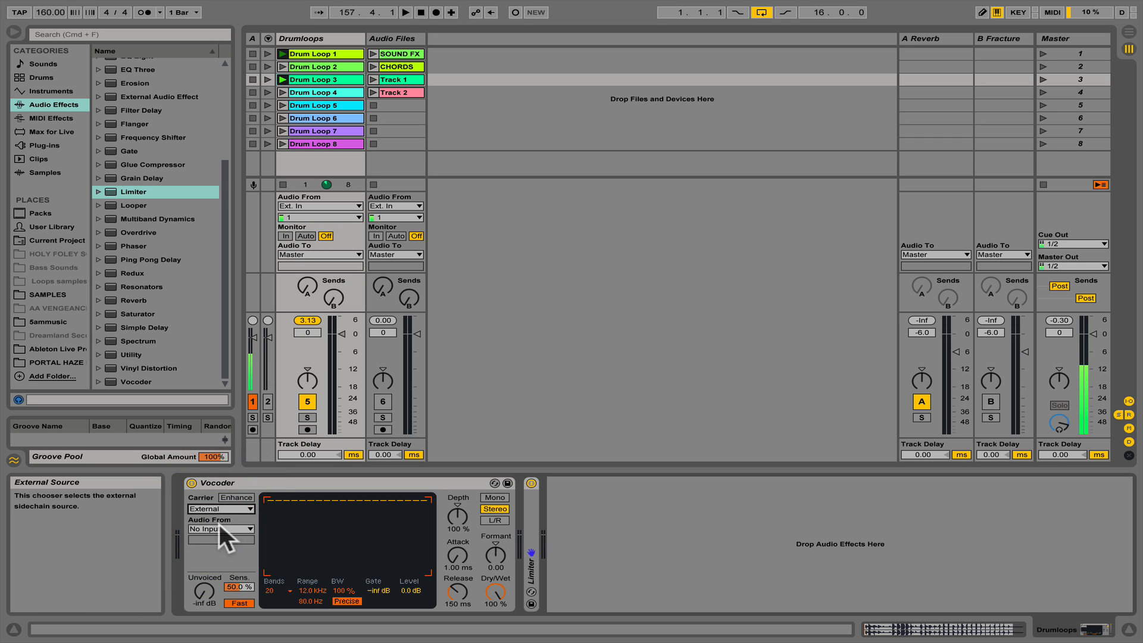
click(219, 524)
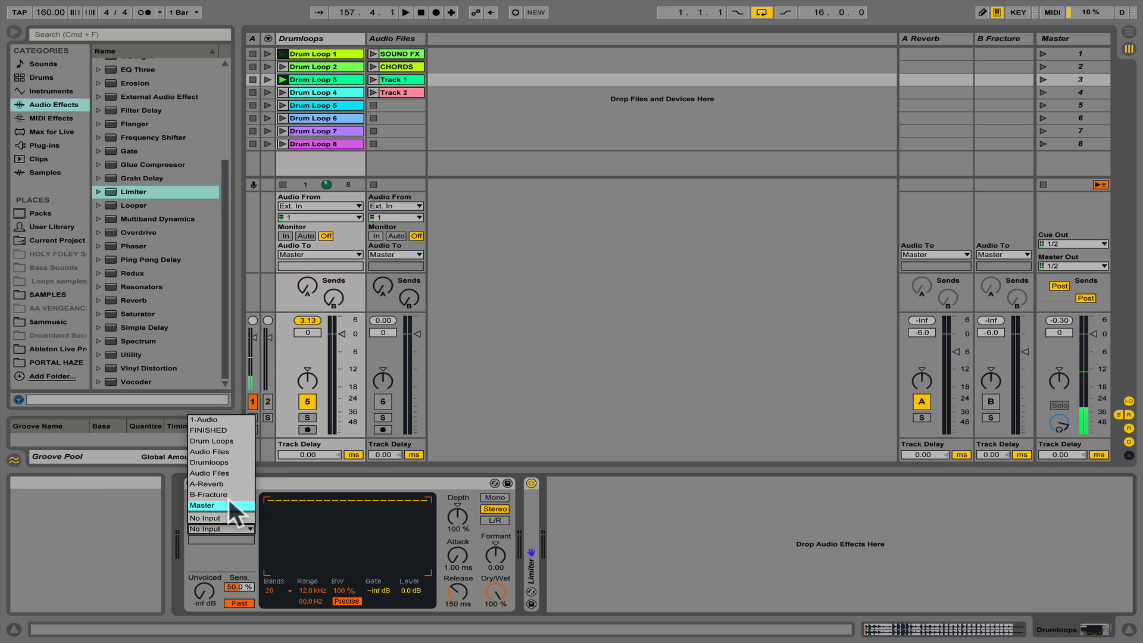
click(232, 470)
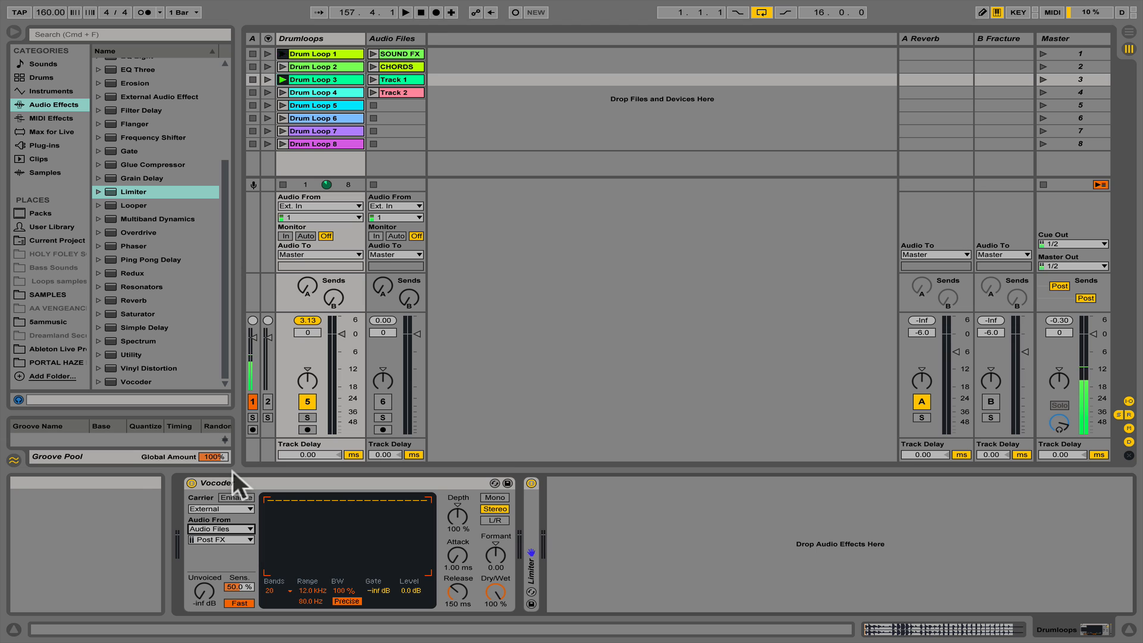
drag(365, 38, 350, 38)
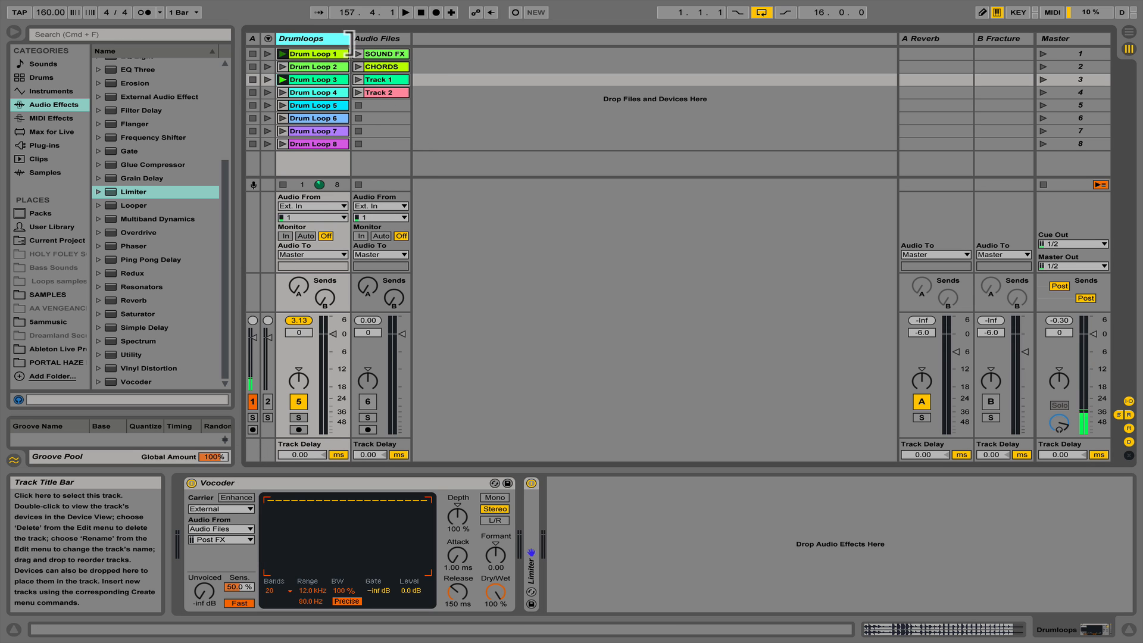
- Audition scenes 1 and 2 through the Vocoder, stop playback, and launch scene 1 again
click(1042, 52)
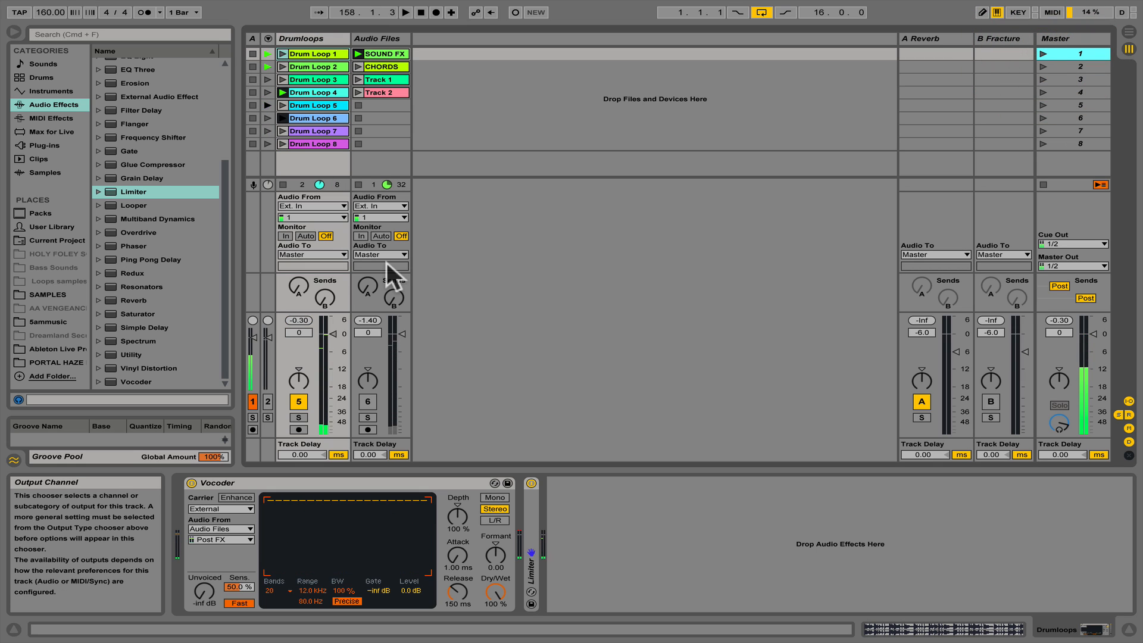
click(1042, 66)
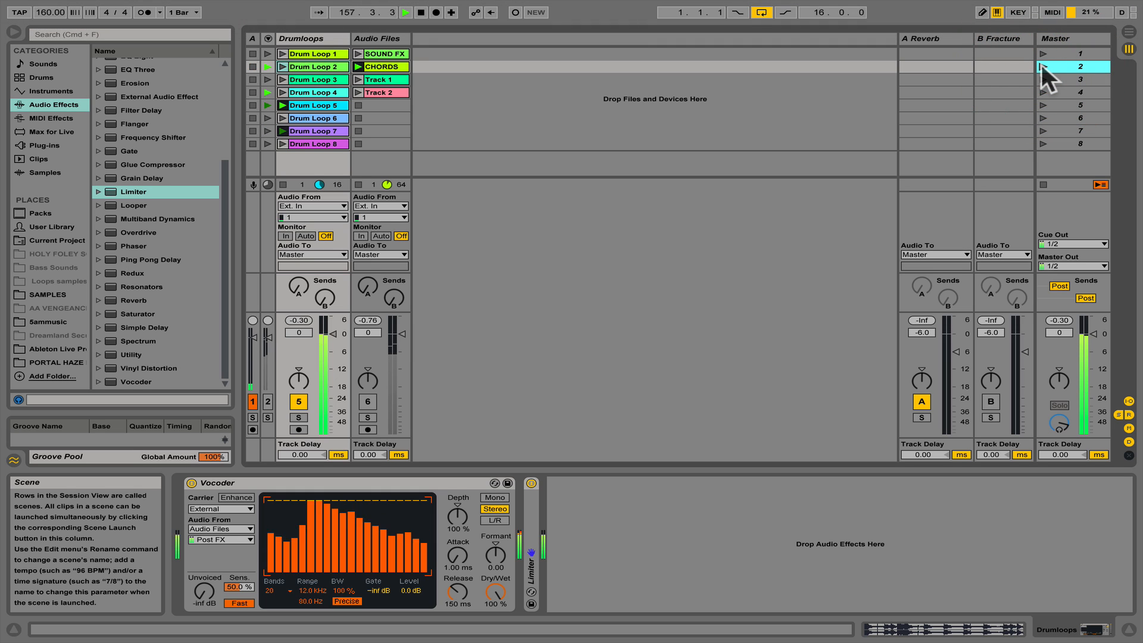
key(space)
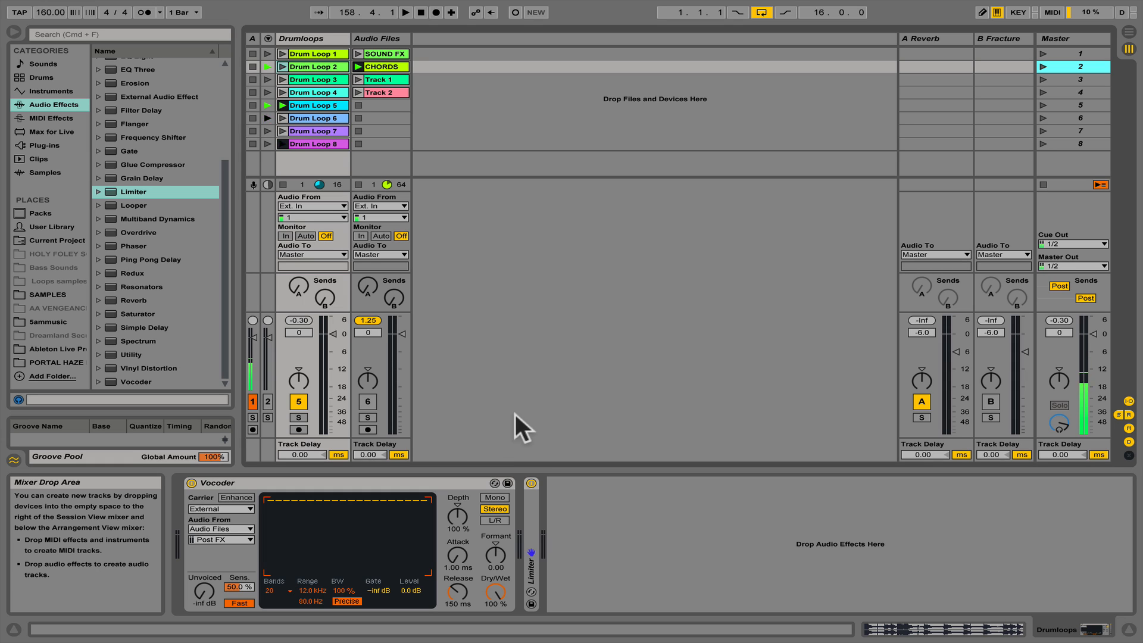
click(1043, 52)
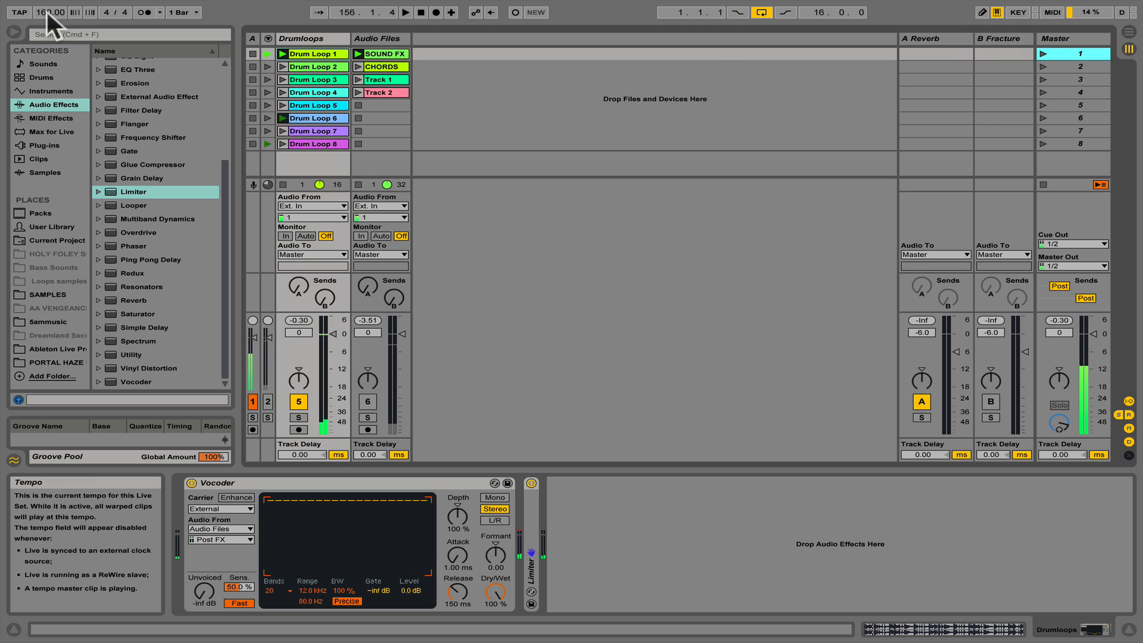
- Lower the tempo to 20.00 BPM and set the warp mode of all eight drum loop clips to Texture
drag(44, 11, 44, 95)
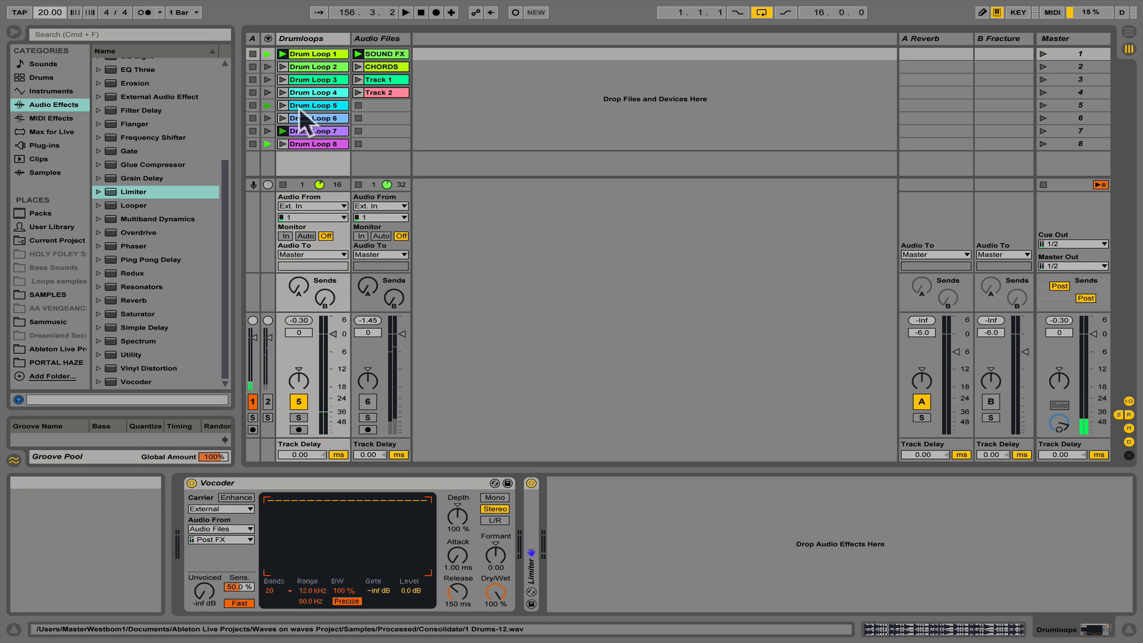
click(317, 144)
shift+click(319, 56)
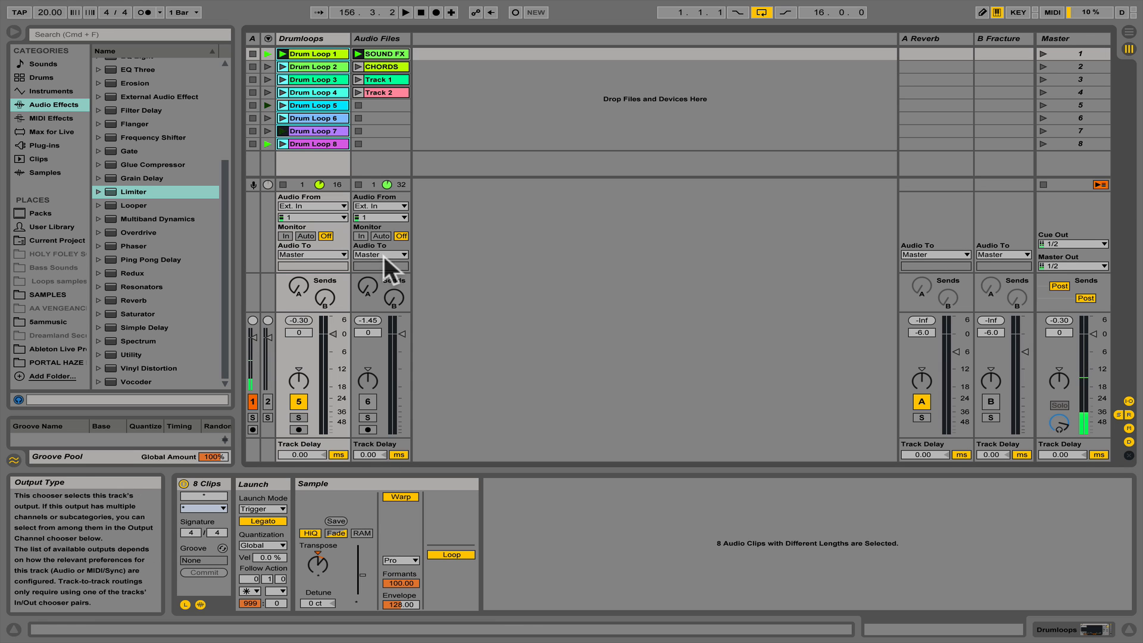
click(399, 561)
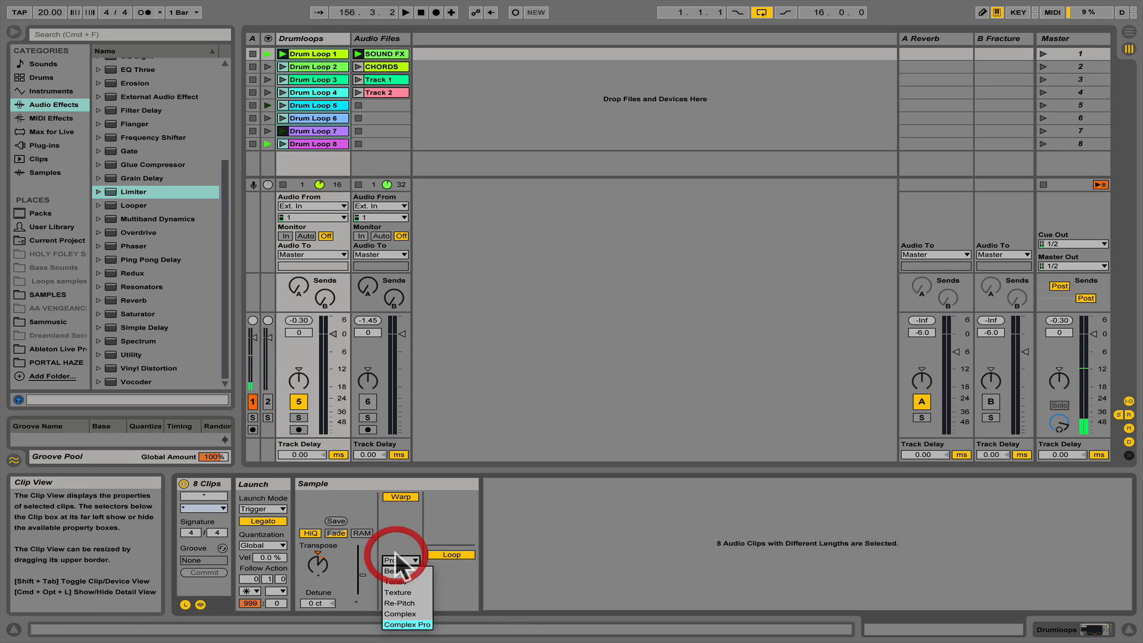
click(404, 590)
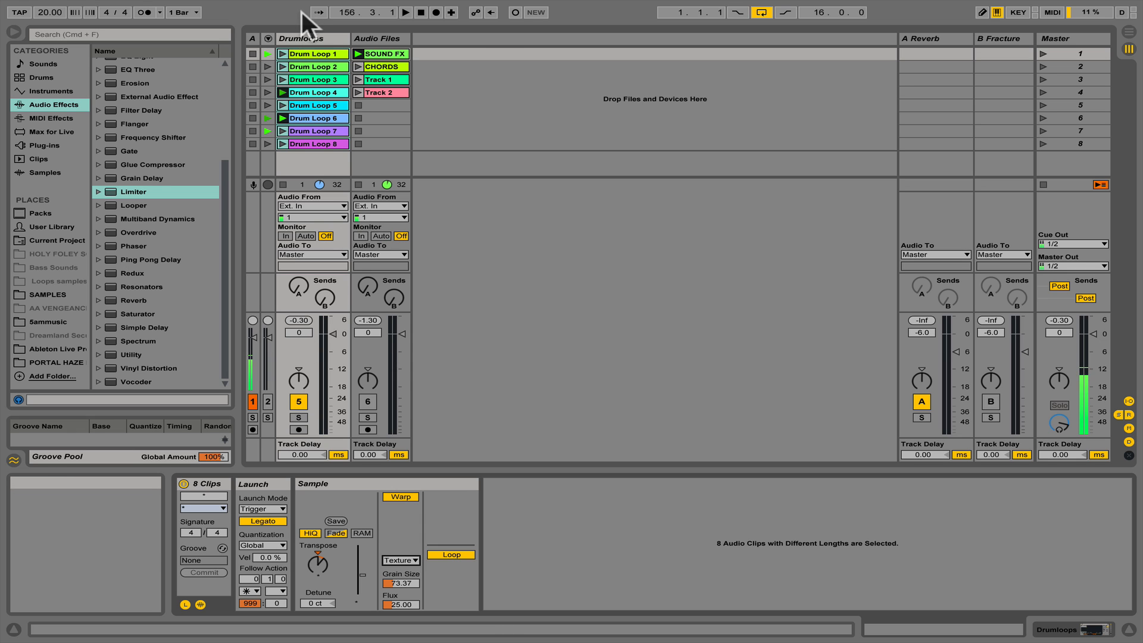
- Bypass the Vocoder to audition the soloed Drumloops track dry, and reactivate it after removing the solo
click(301, 36)
click(1095, 629)
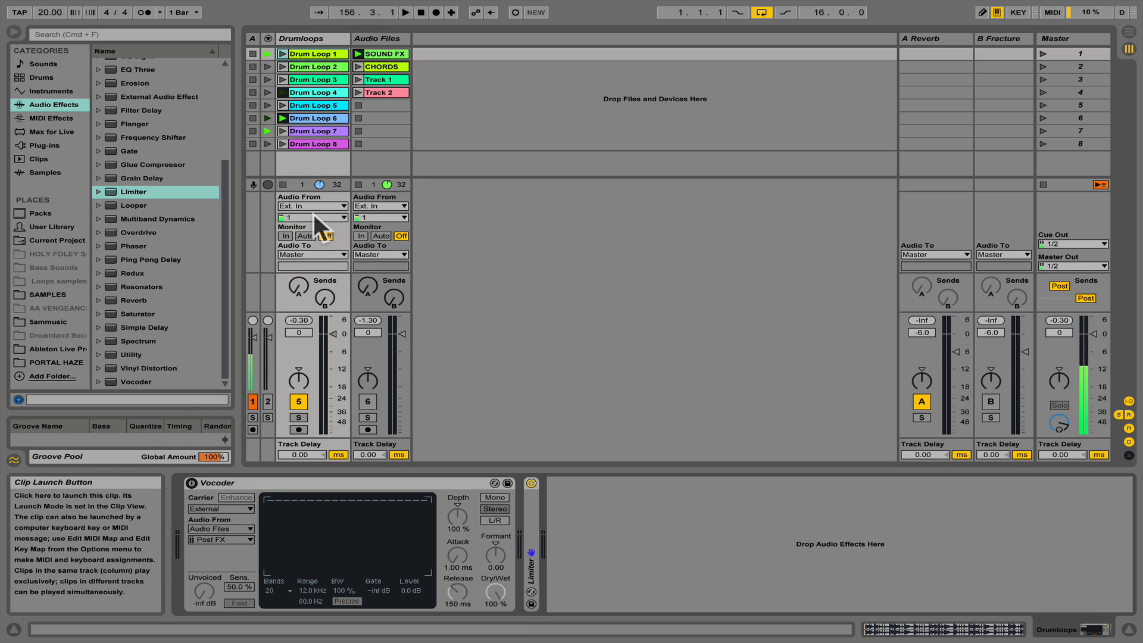
click(299, 418)
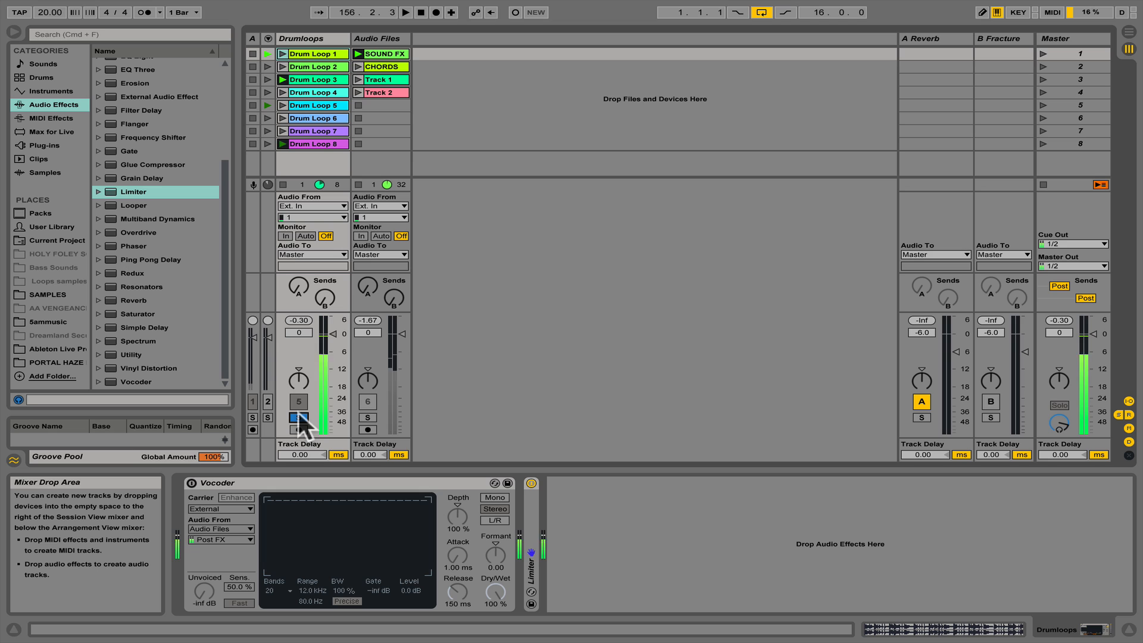
click(298, 417)
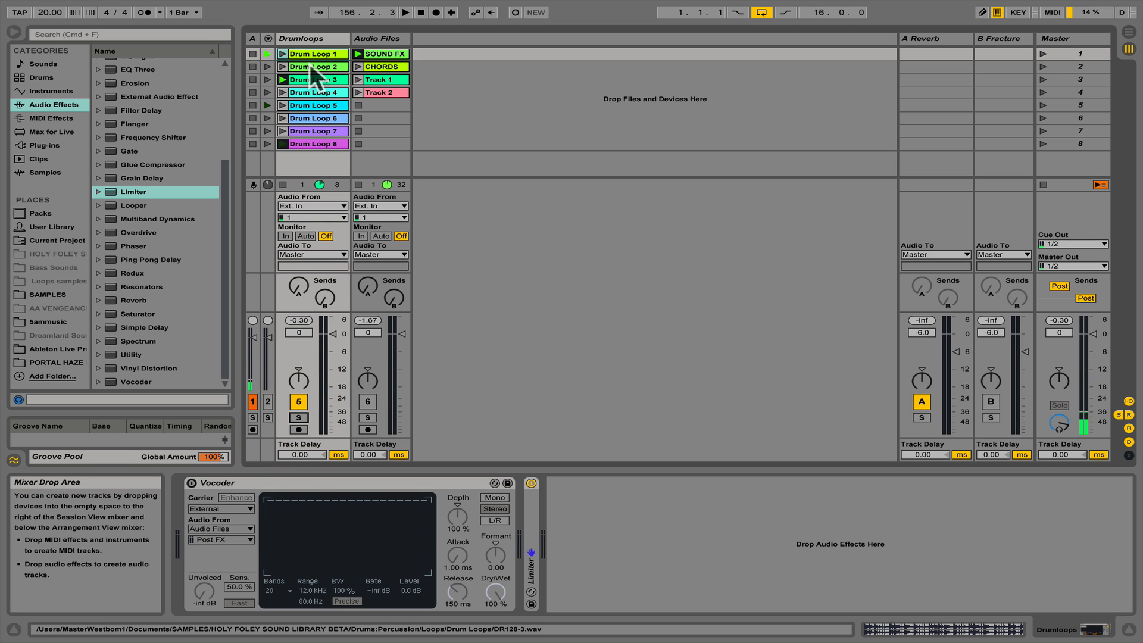
click(306, 37)
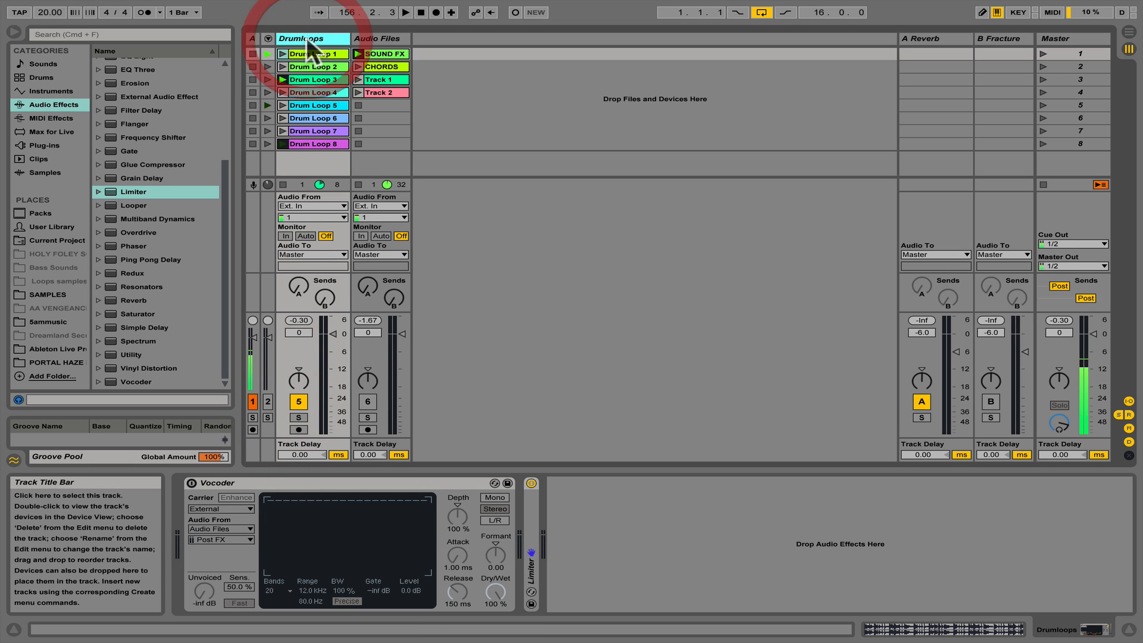
click(192, 482)
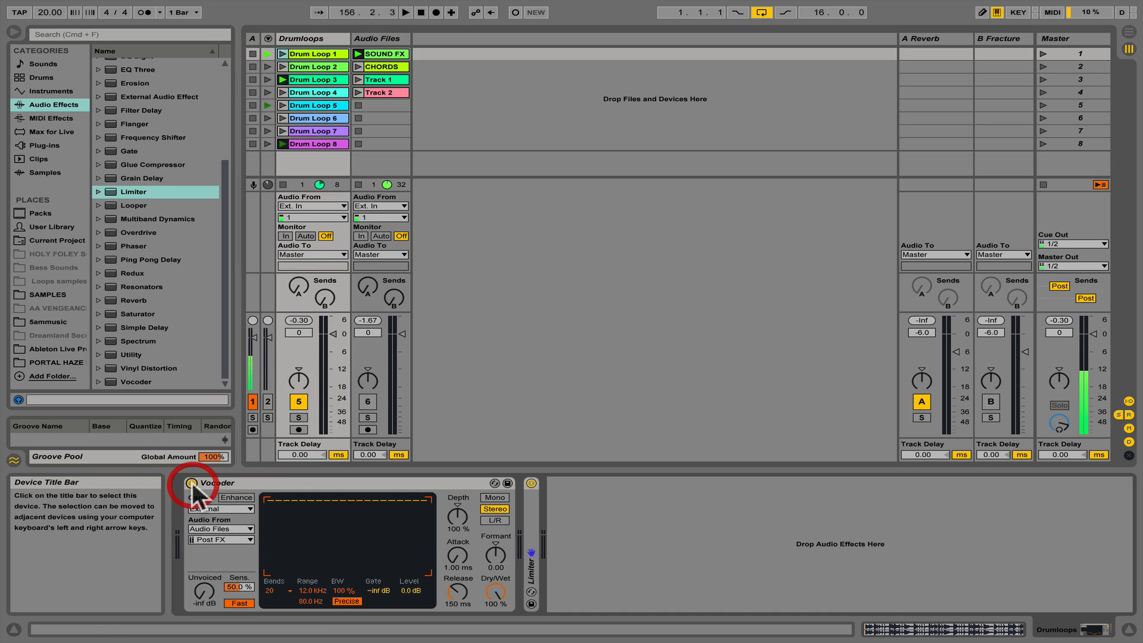
- Audition the CHORDS clip as the Vocoder's carrier and stop playback
click(359, 67)
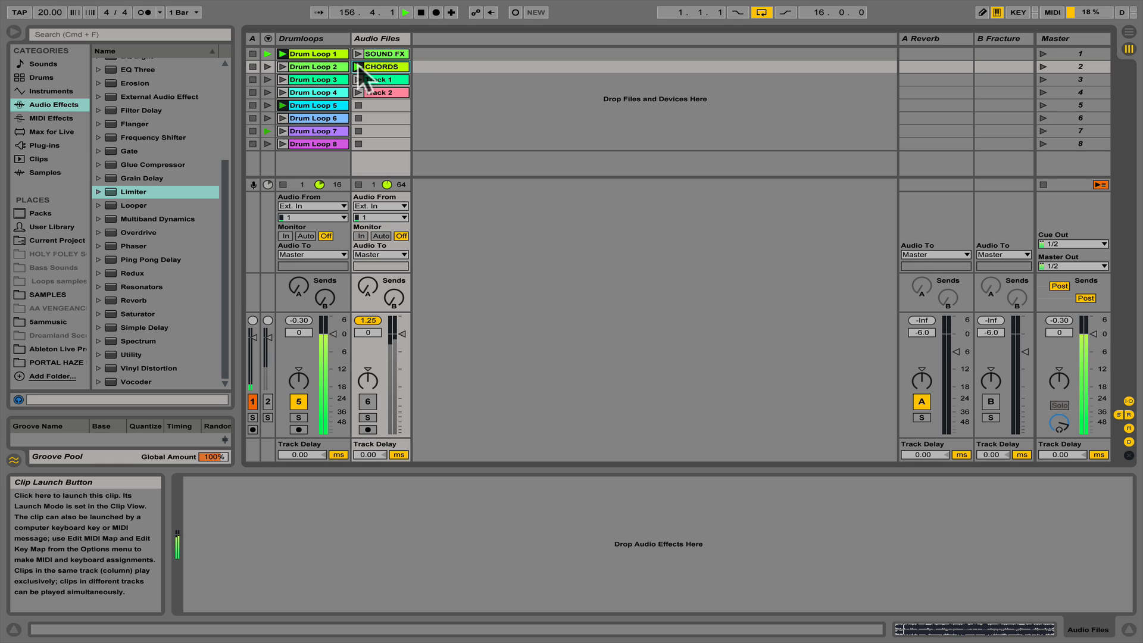
key(space)
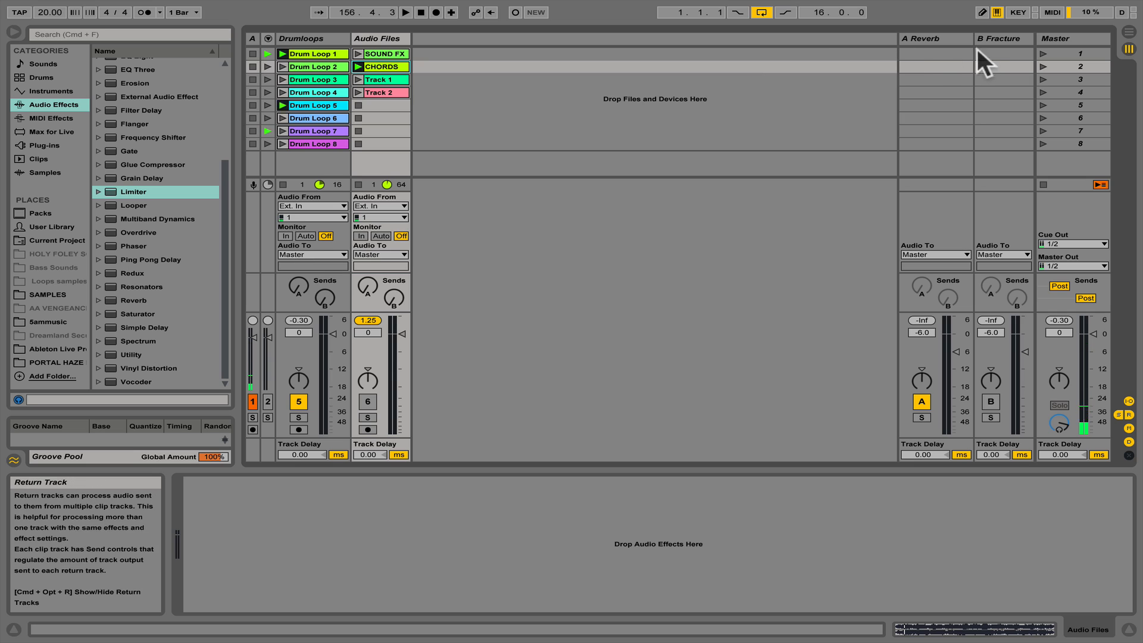
- Display the A Reverb return's Convolution Reverb Pro and raise the Drumloops track's Send A while auditioning the reverb
click(948, 44)
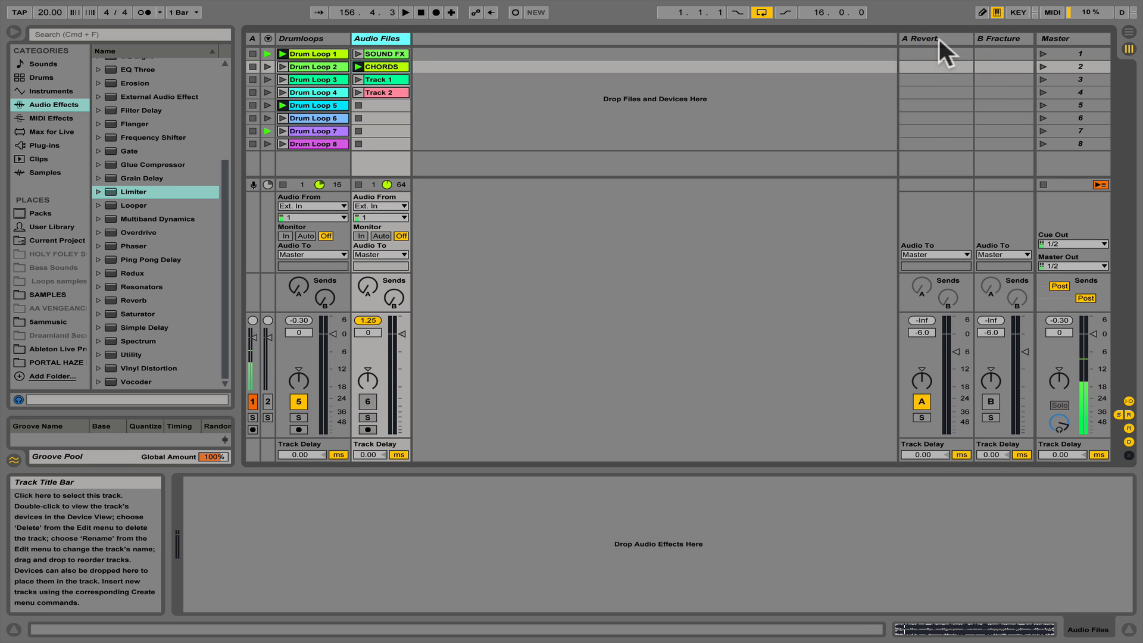
click(938, 38)
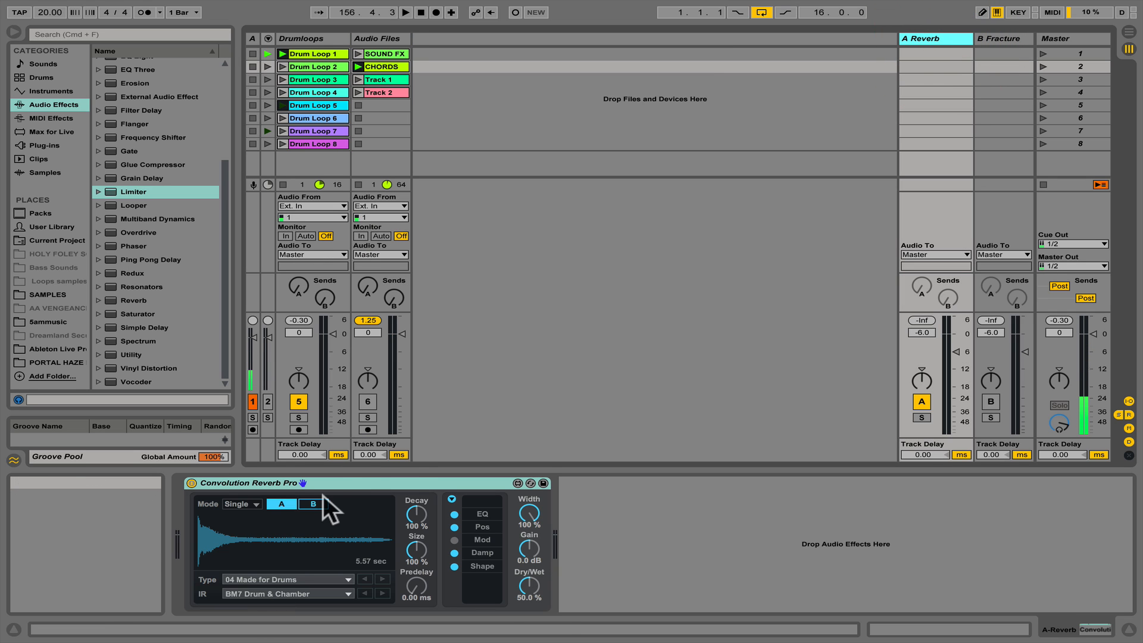
click(343, 480)
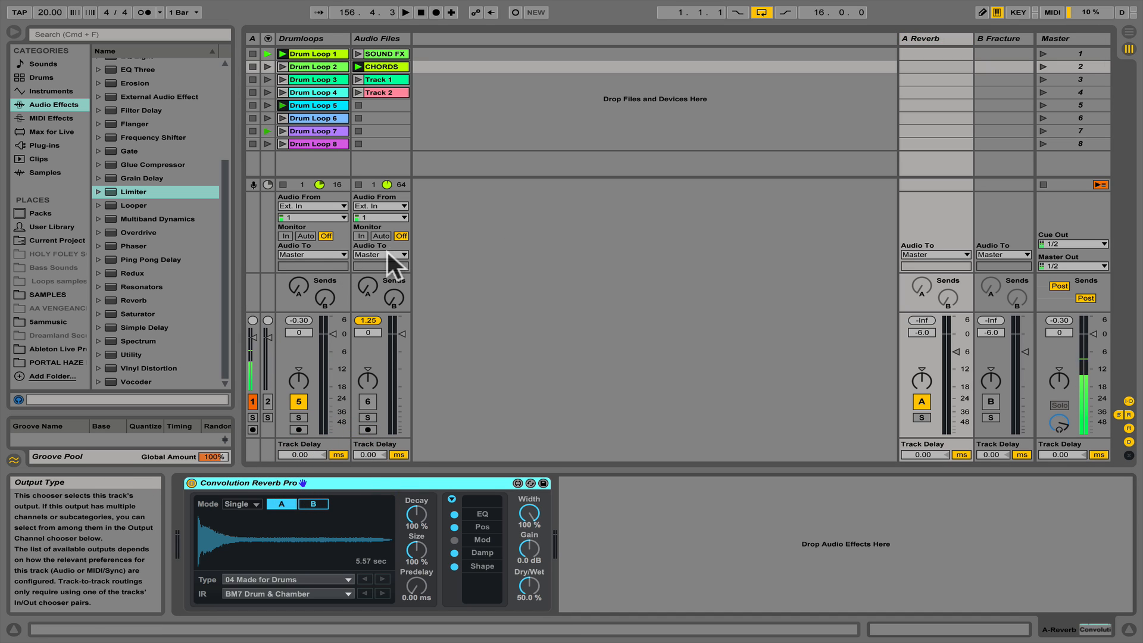
key(space)
drag(294, 284, 295, 285)
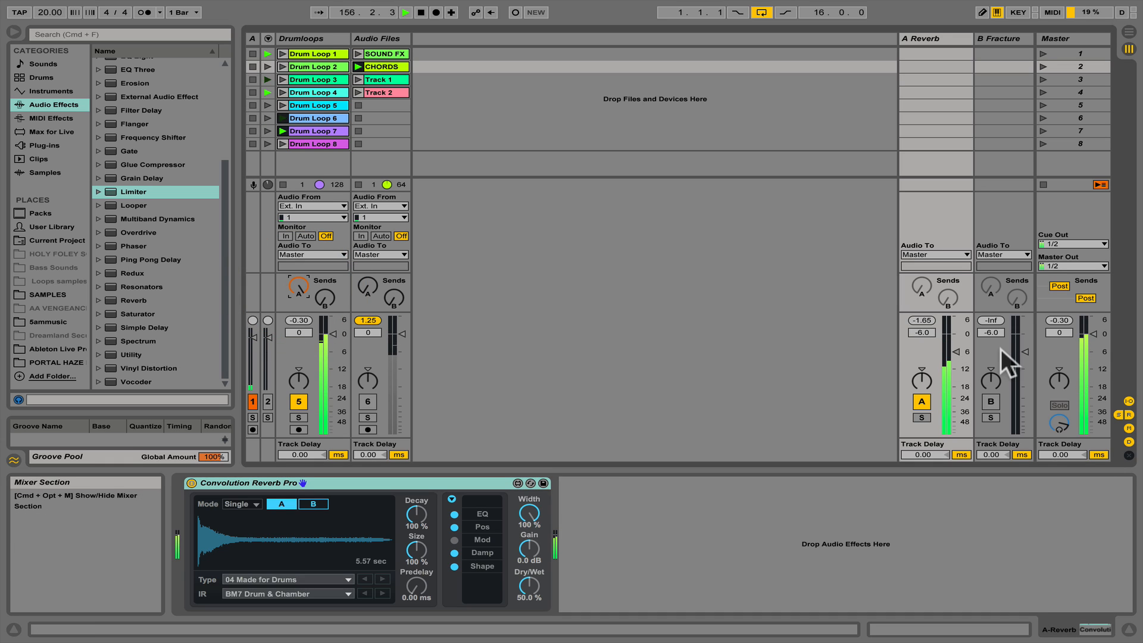
key(space)
click(936, 37)
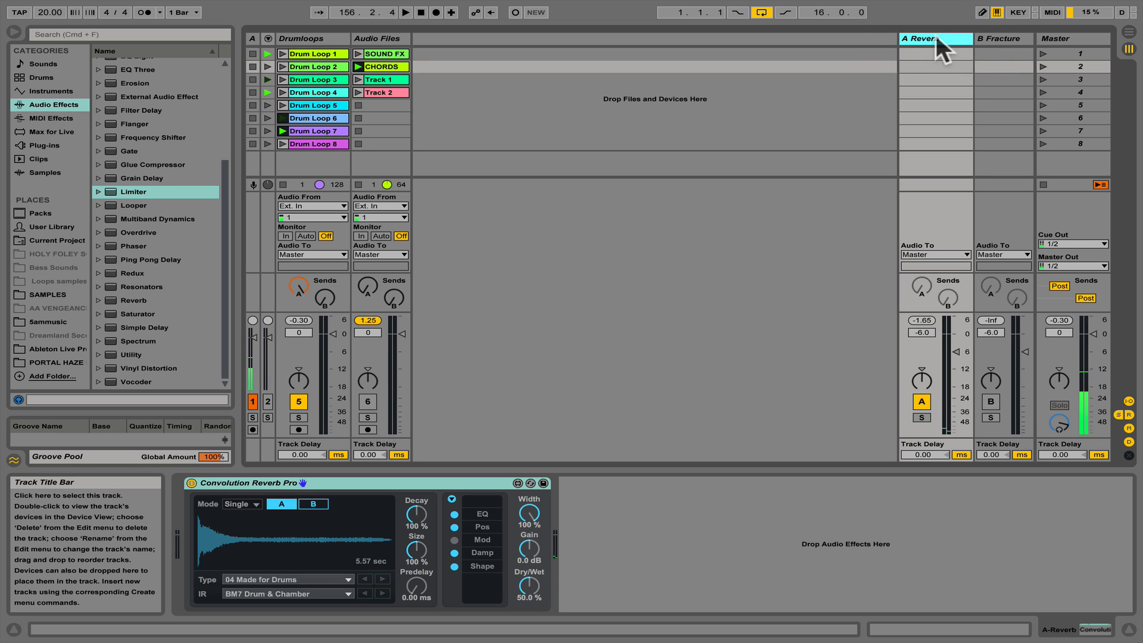
- Open the Fracture plug-in on return B, set its dry/wet to 100 %, and load the TH_BoardsOfCannibals preset
click(987, 37)
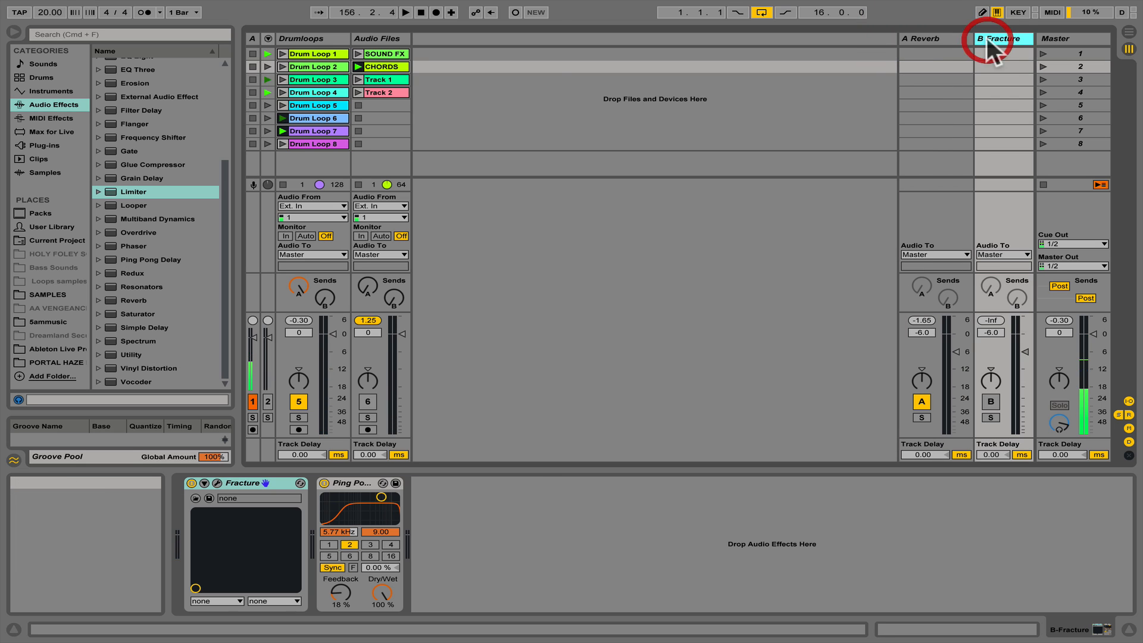
click(213, 480)
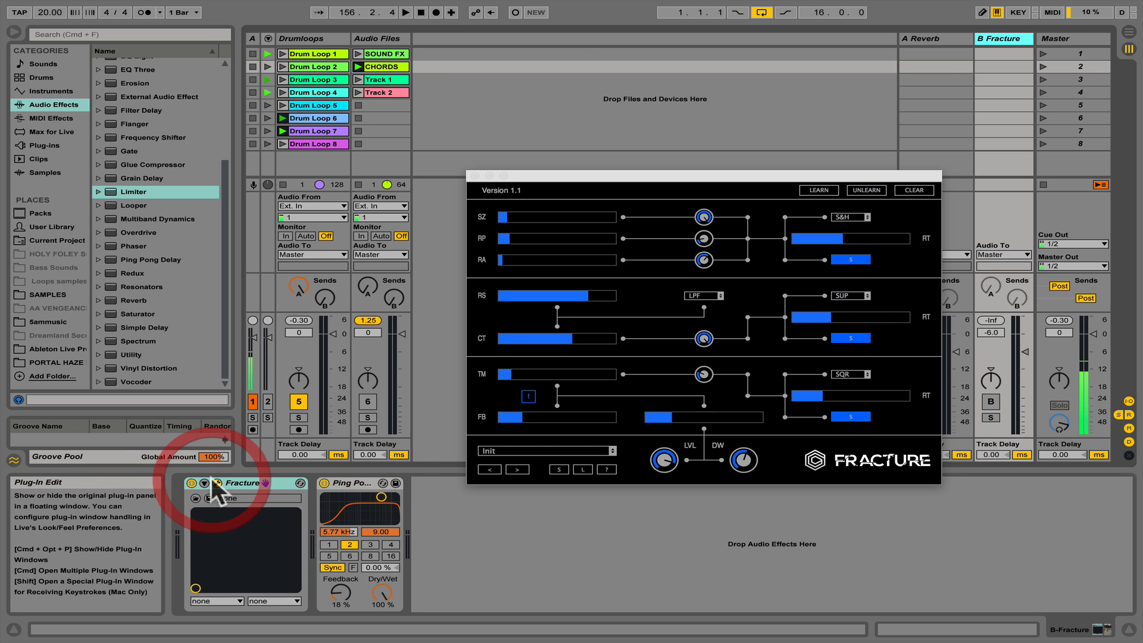
drag(741, 453, 625, 1)
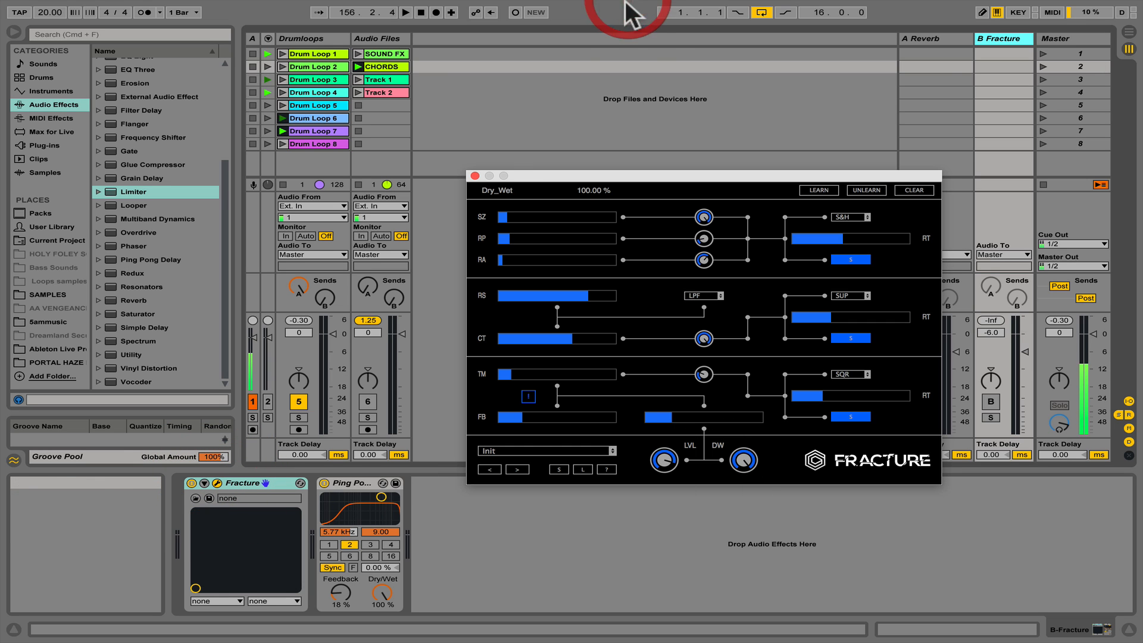
click(526, 448)
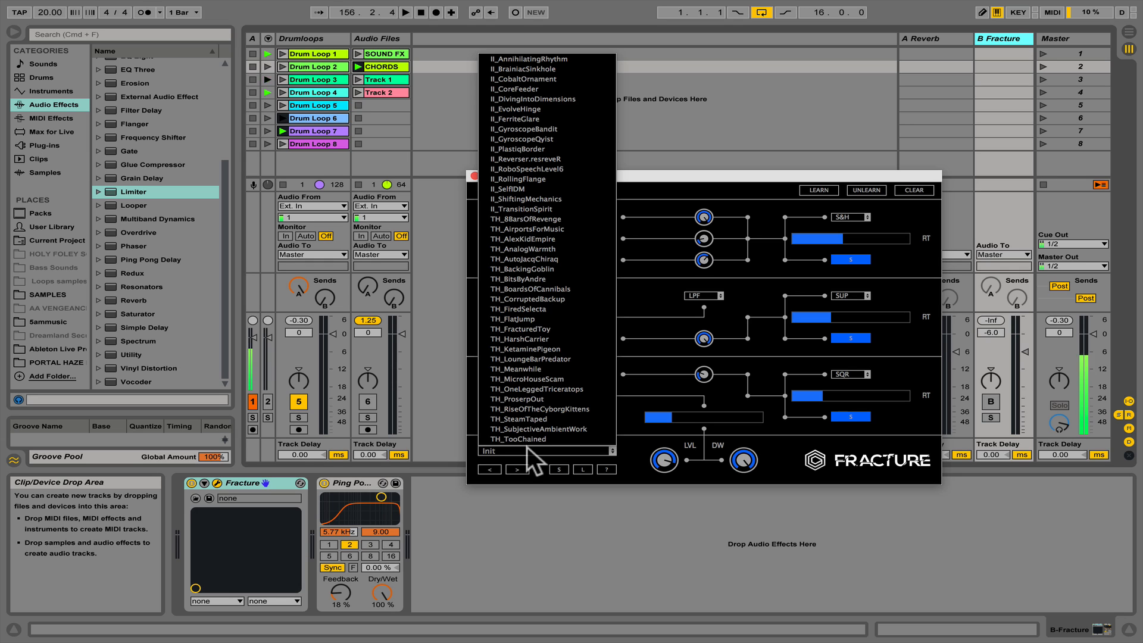
click(573, 289)
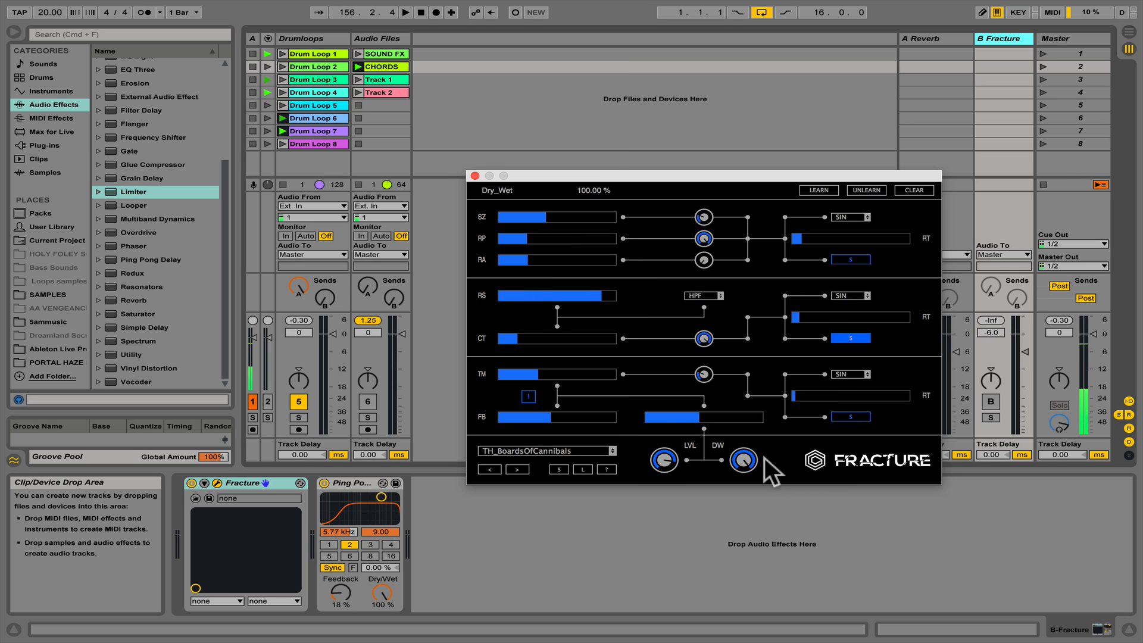
click(744, 192)
- Activate the B Fracture return and raise the Drumloops track's Send B, moving the plug-in window clear of the mixer
click(991, 401)
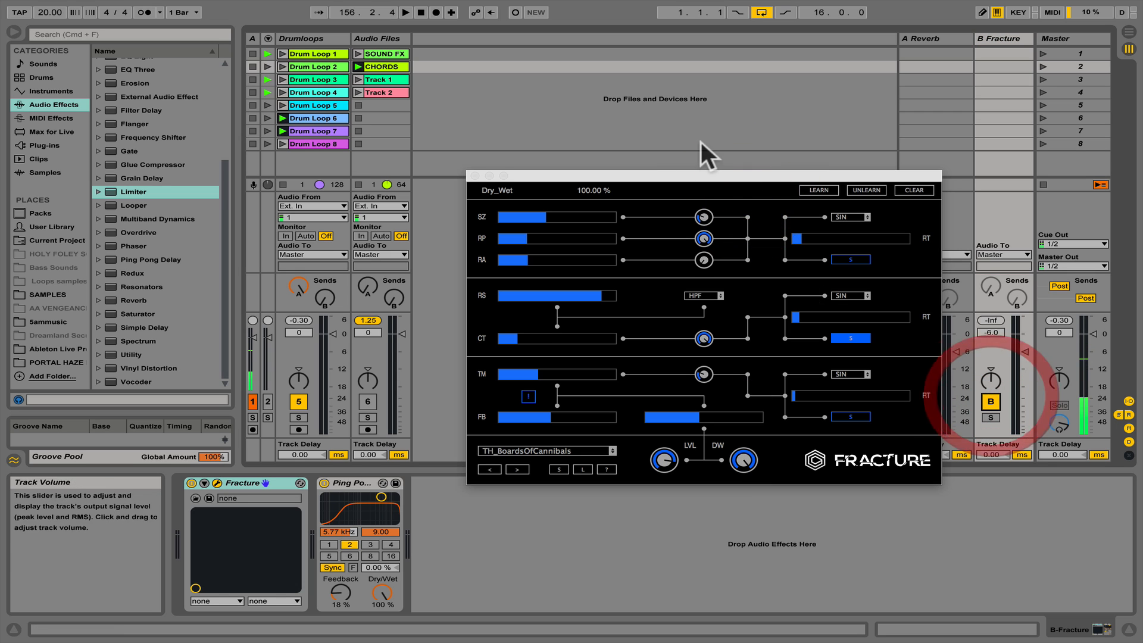
drag(688, 176, 625, 425)
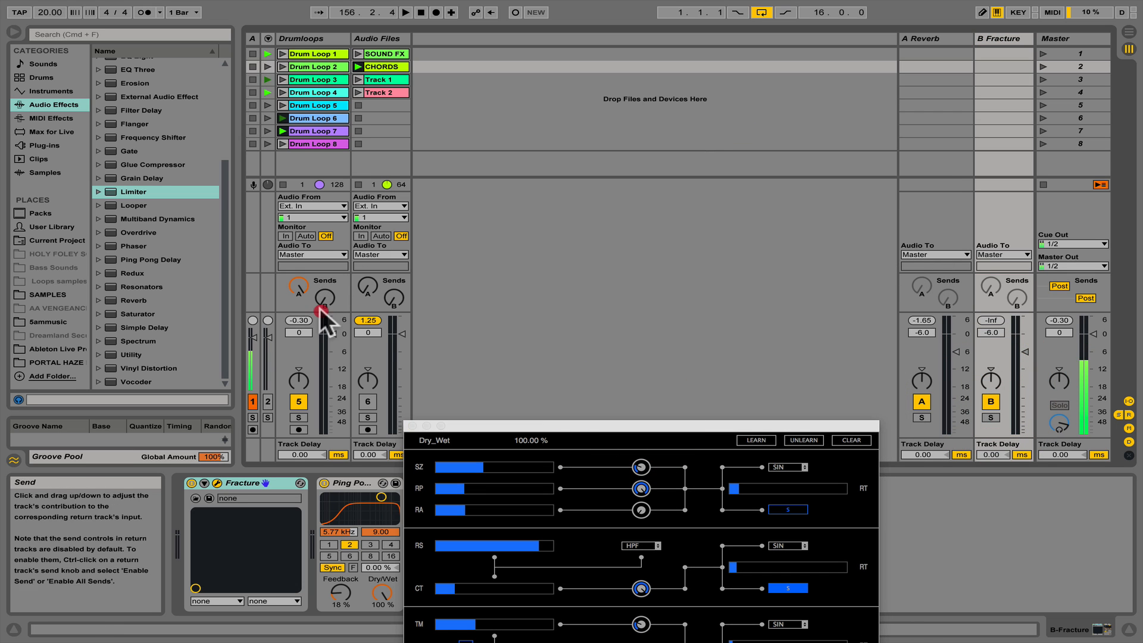
drag(321, 311, 331, 299)
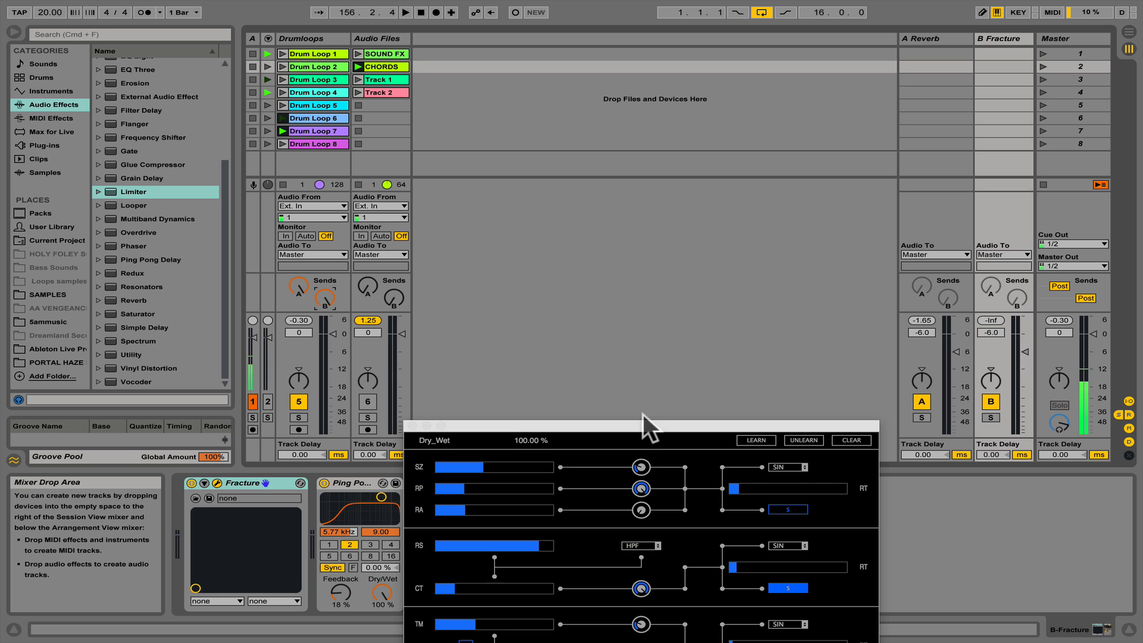
- Turn the Drumloops track's Send A fully down and solo the B Fracture return during playback
drag(644, 425, 625, 163)
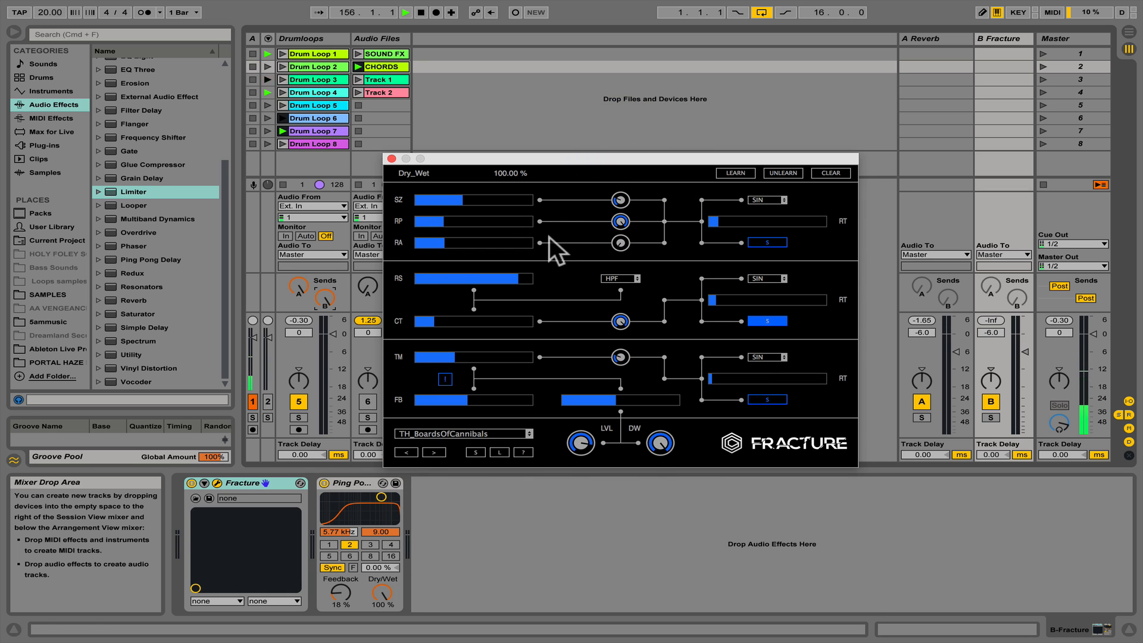
drag(286, 287, 285, 381)
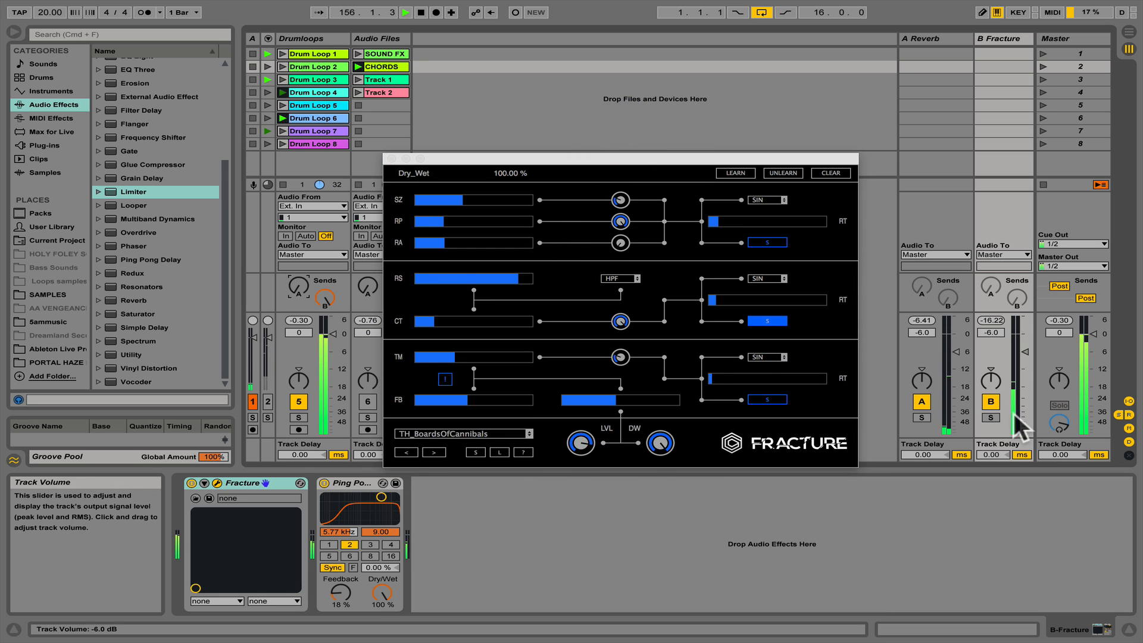
click(990, 417)
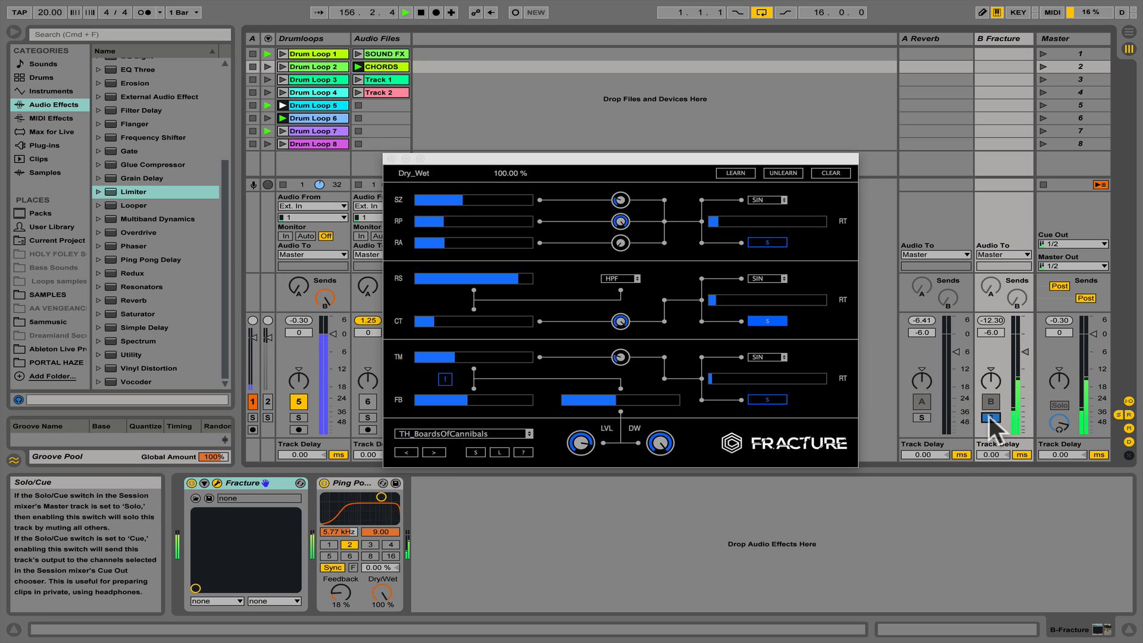
- Unsolo the B Fracture return, load Fracture's TH_LoungeBarPredator preset and close the plug-in window
click(991, 418)
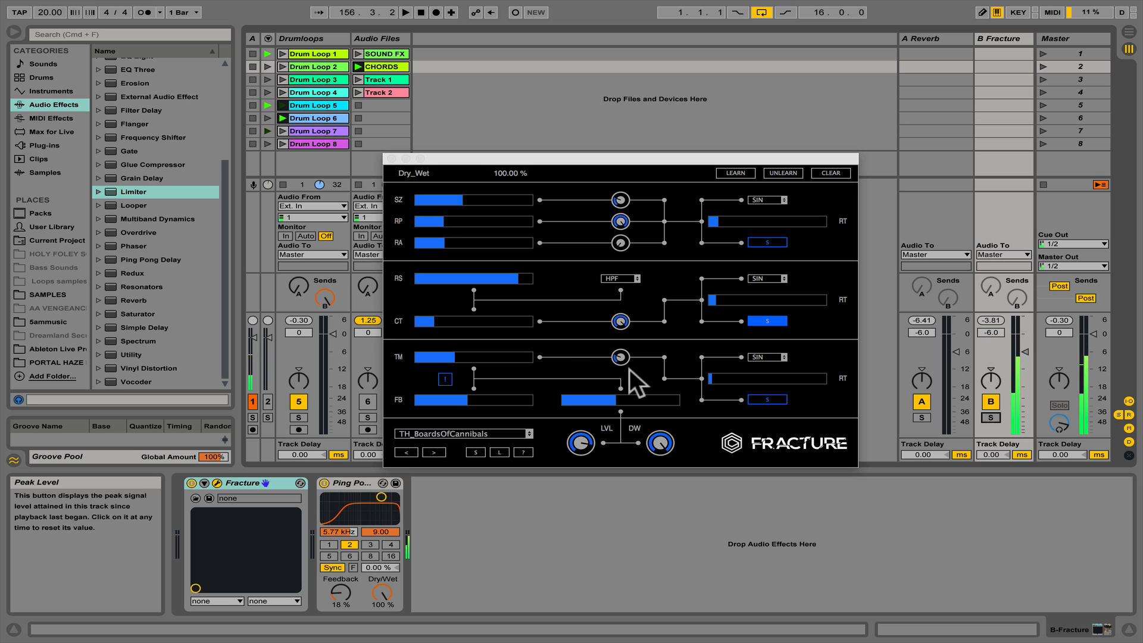
click(457, 435)
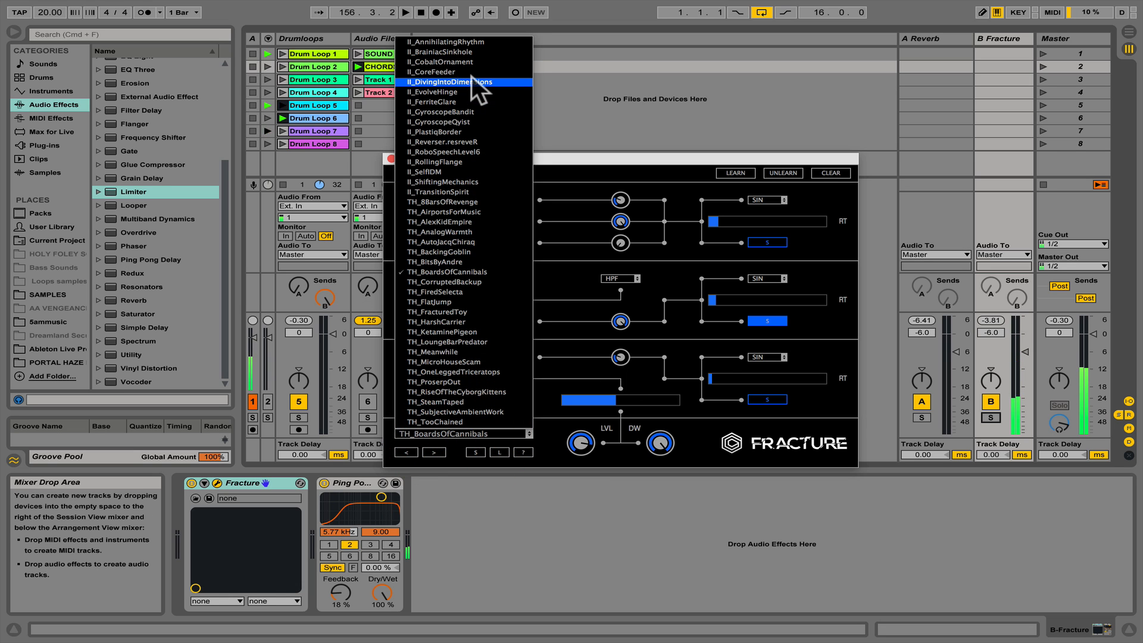
click(466, 341)
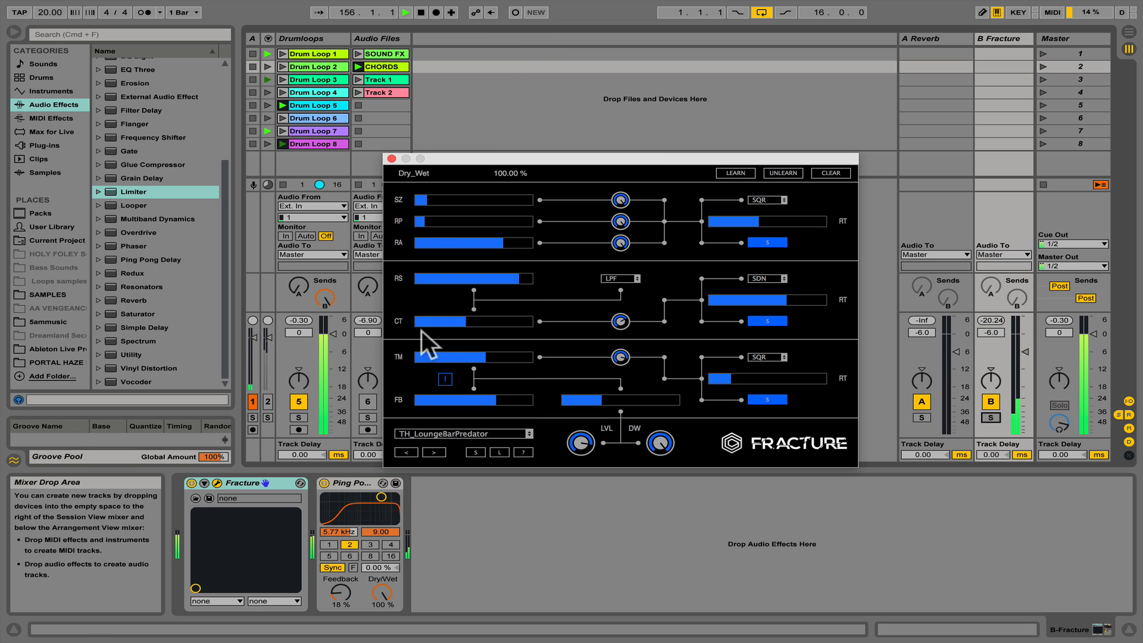
click(391, 158)
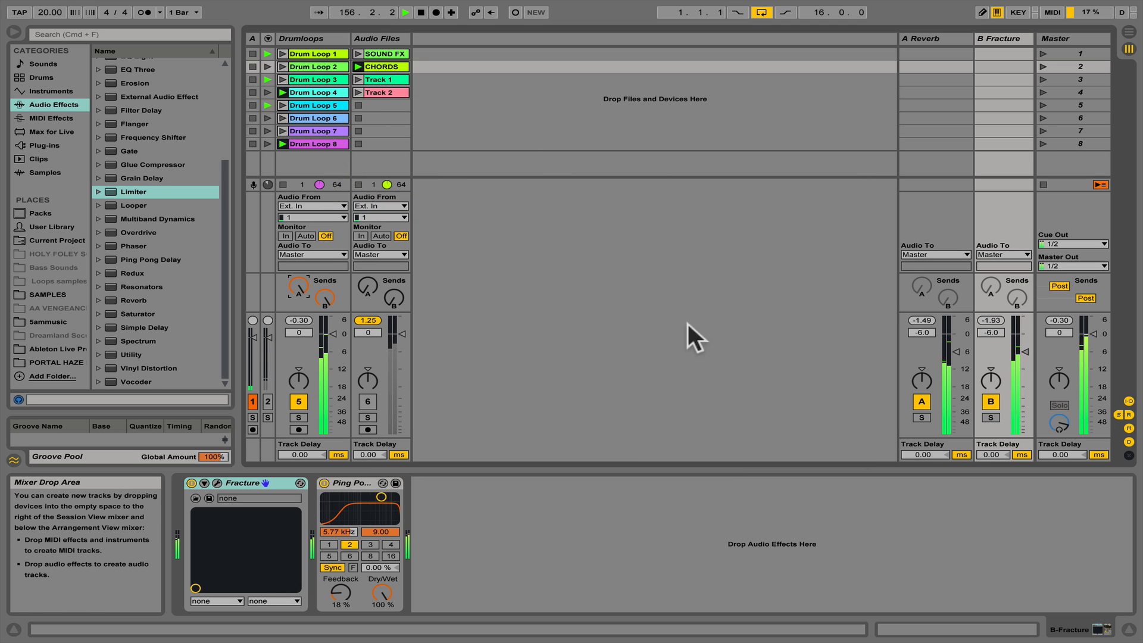
- Audition scene 1 with the B Fracture return's volume lowered to -19.0 dB, and raise the return to -5.4 dB
drag(1018, 350, 1020, 388)
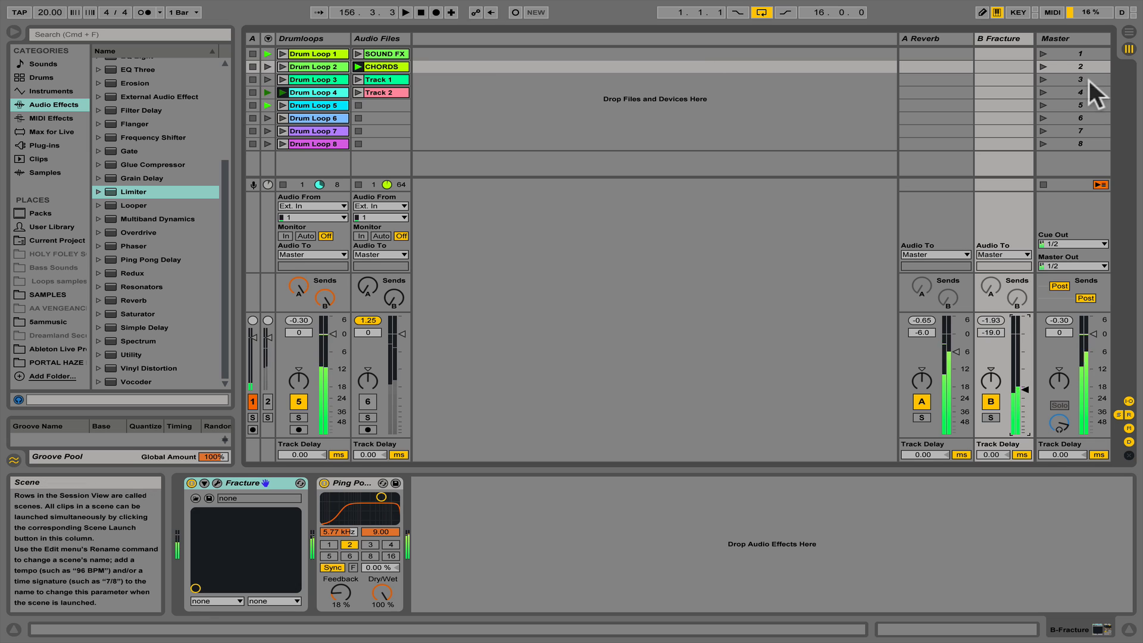
click(1040, 52)
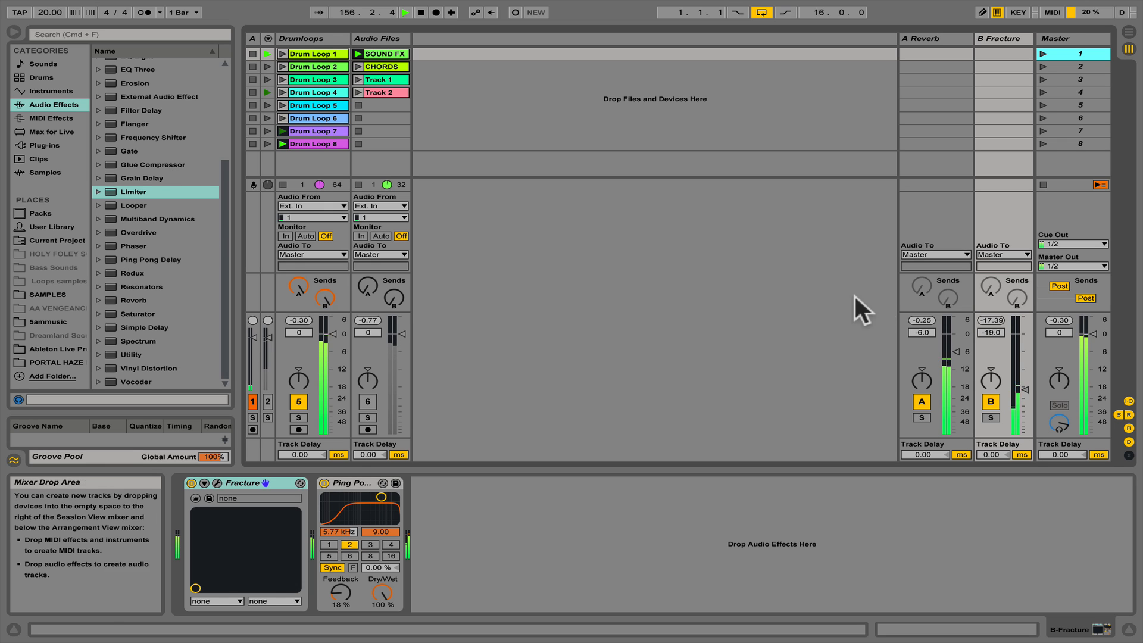
drag(1022, 389, 1024, 349)
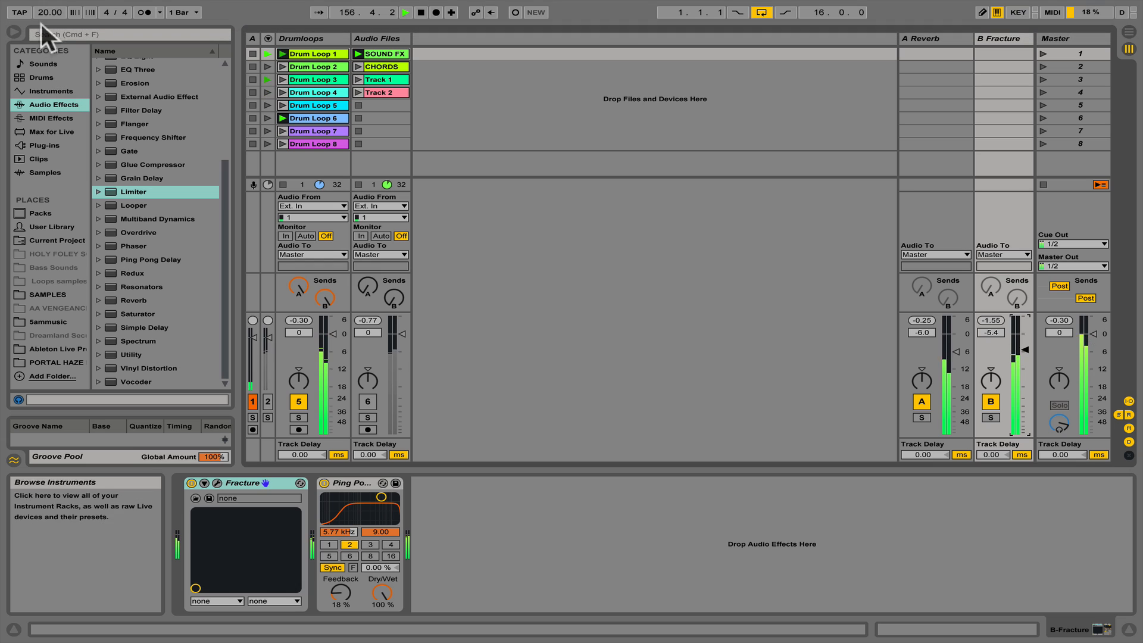
- Set the song tempo to 128.00 BPM and launch scene 2 to hear the loops at that speed
drag(50, 12, 49, 32)
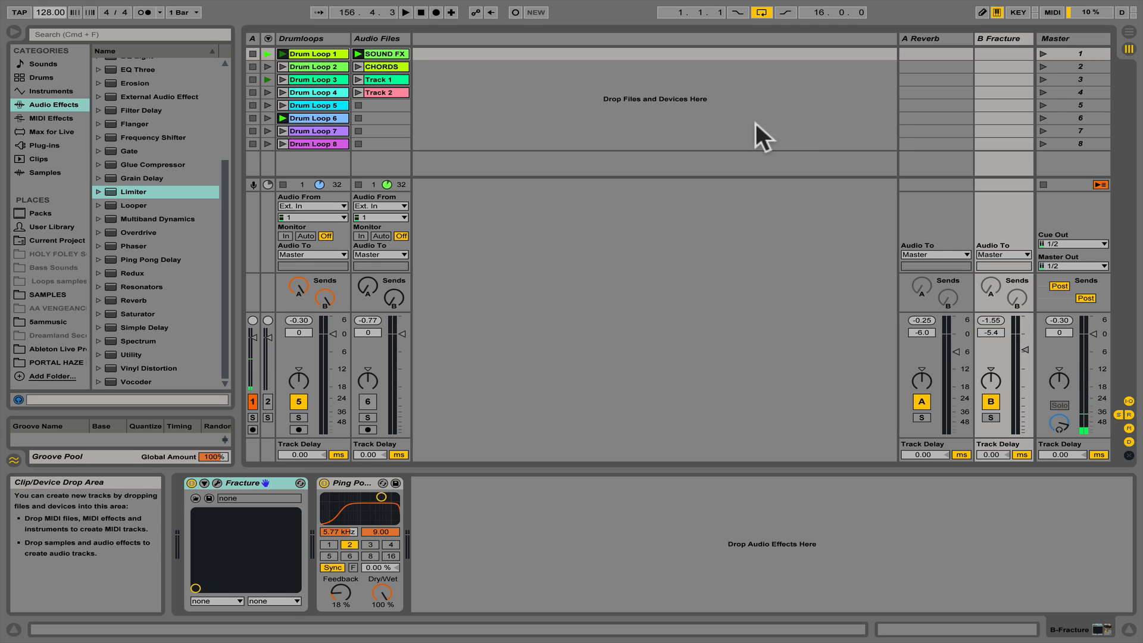
click(1044, 66)
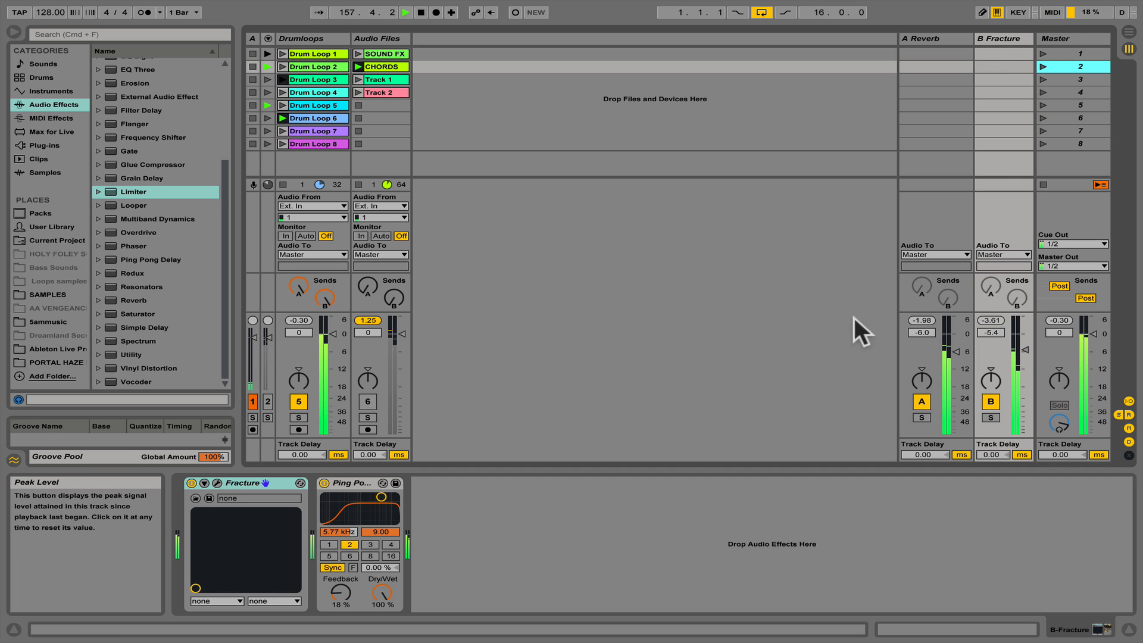
- Reduce the Drumloops track's Send A, lower its Send B to -37.0 dB, and stop playback
drag(300, 285, 300, 349)
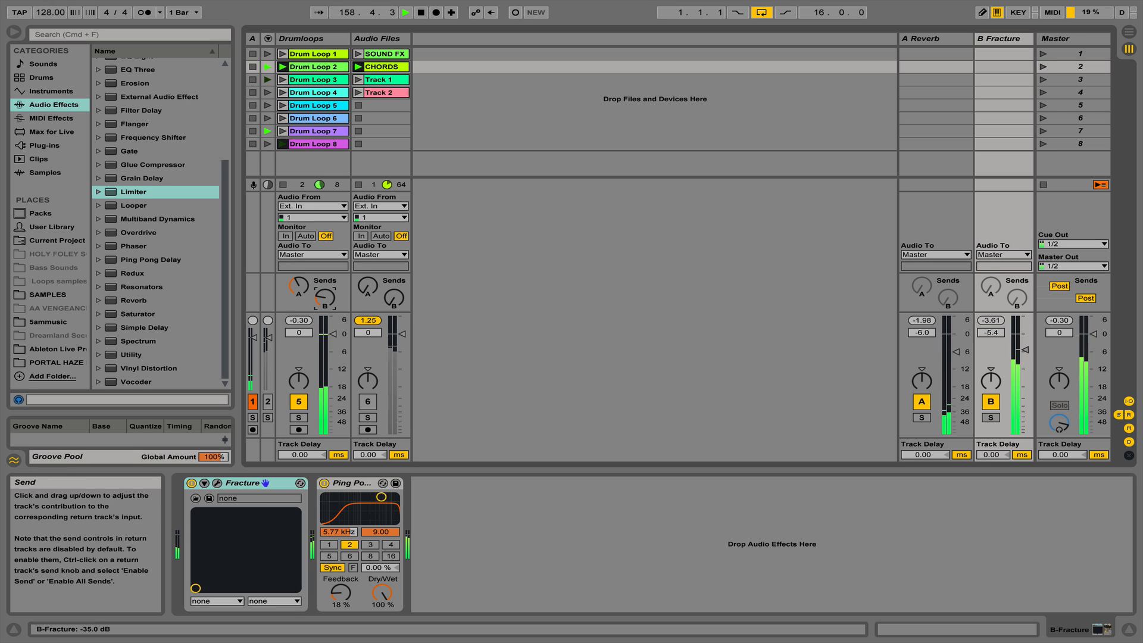
drag(306, 285, 306, 301)
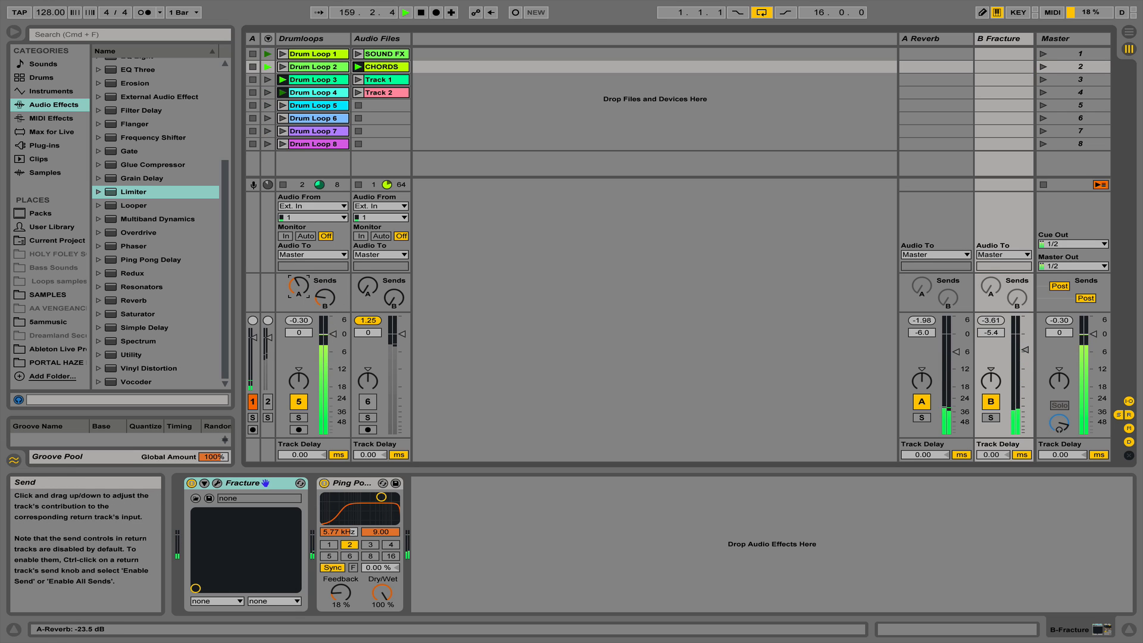
click(324, 294)
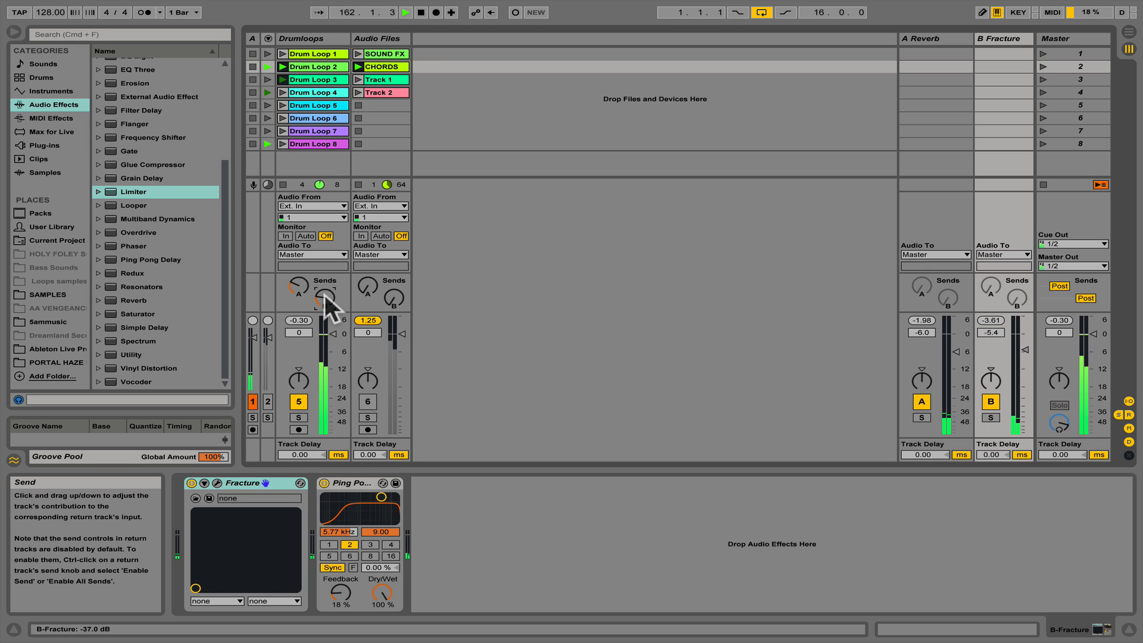
key(space)
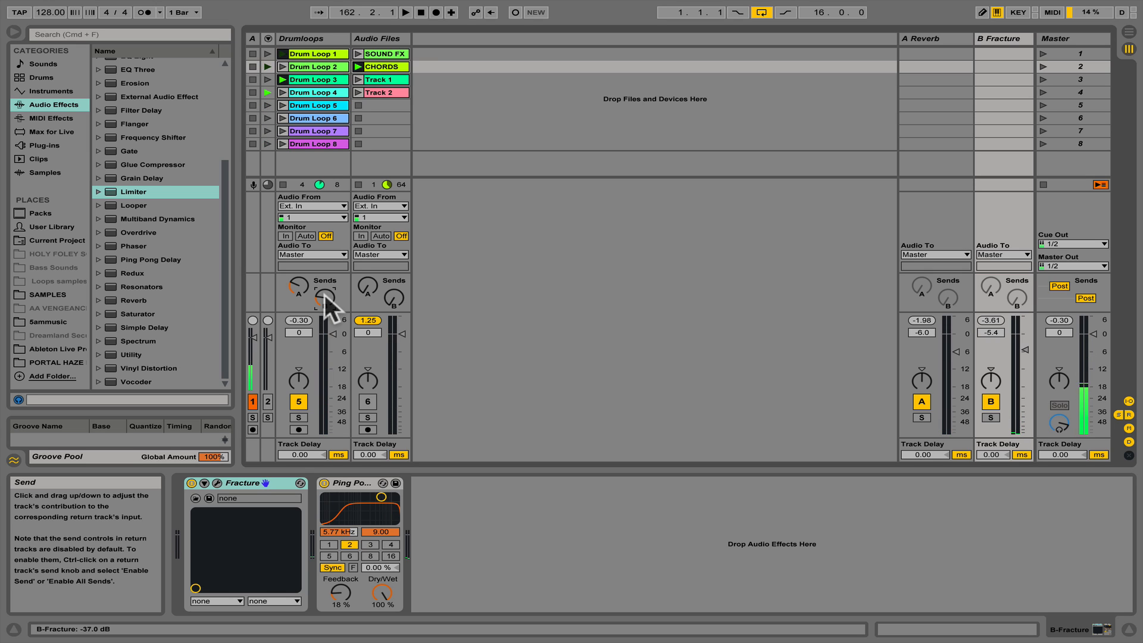